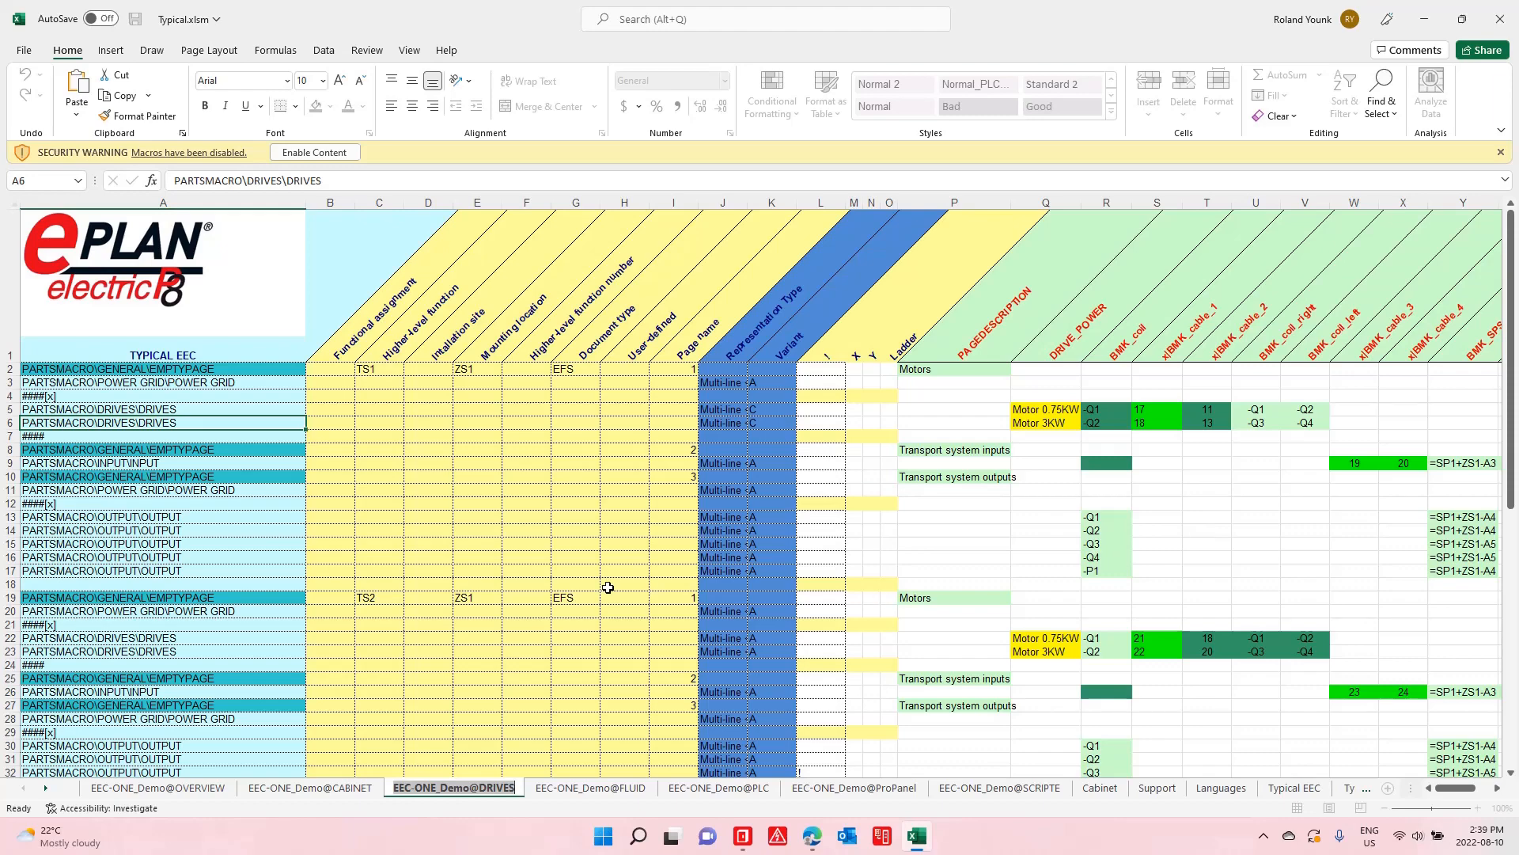
Step: Copy the name of the EEC-ONE_Demo@PLC worksheet in the Typical.xlsm workbook and switch to EPLAN Pro Panel
click(730, 787)
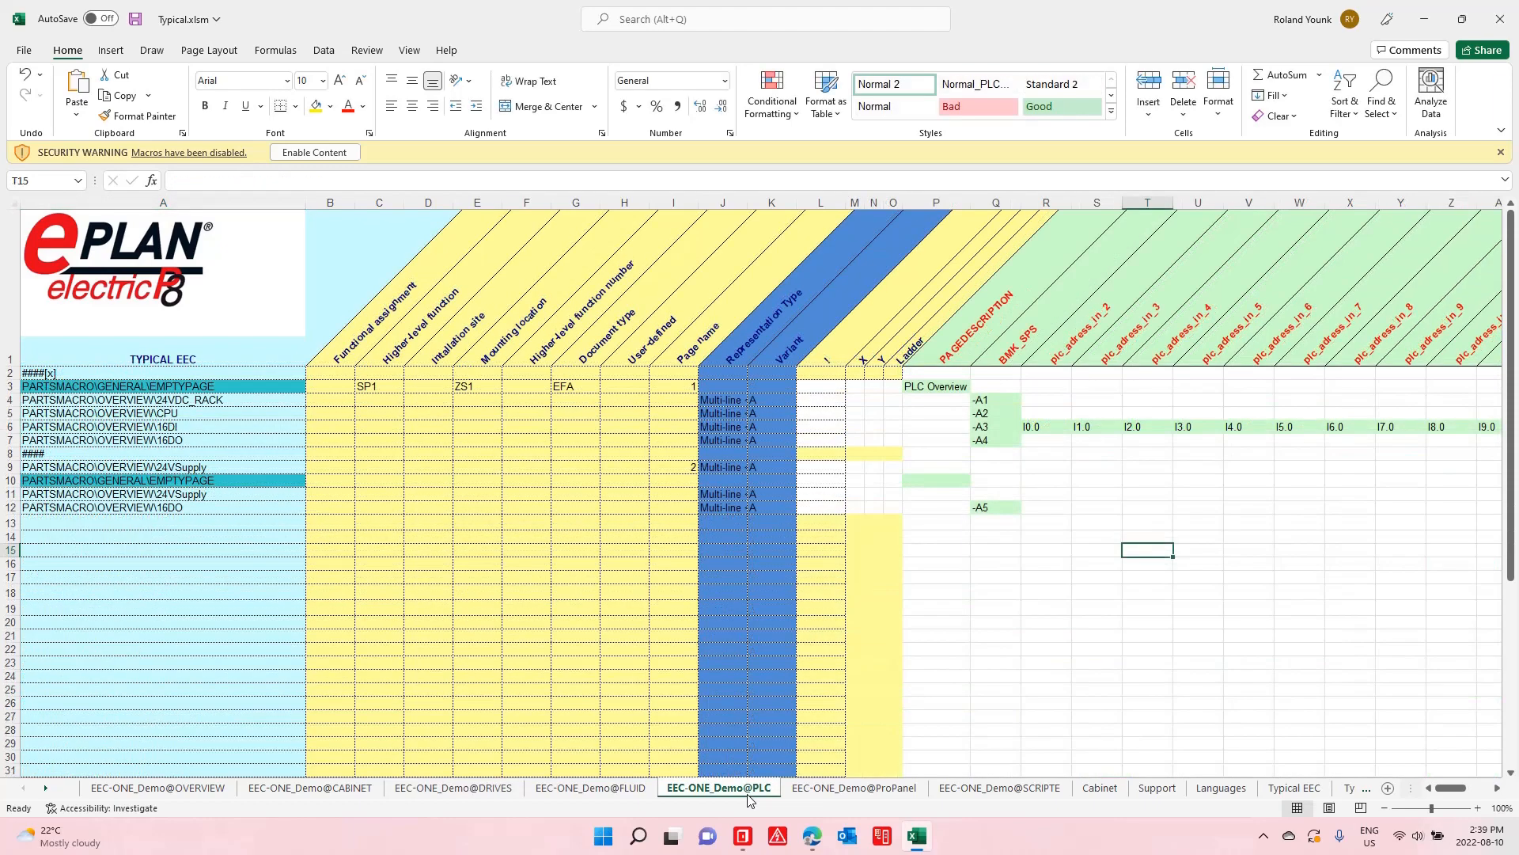
double_click(748, 795)
key(ctrl+c)
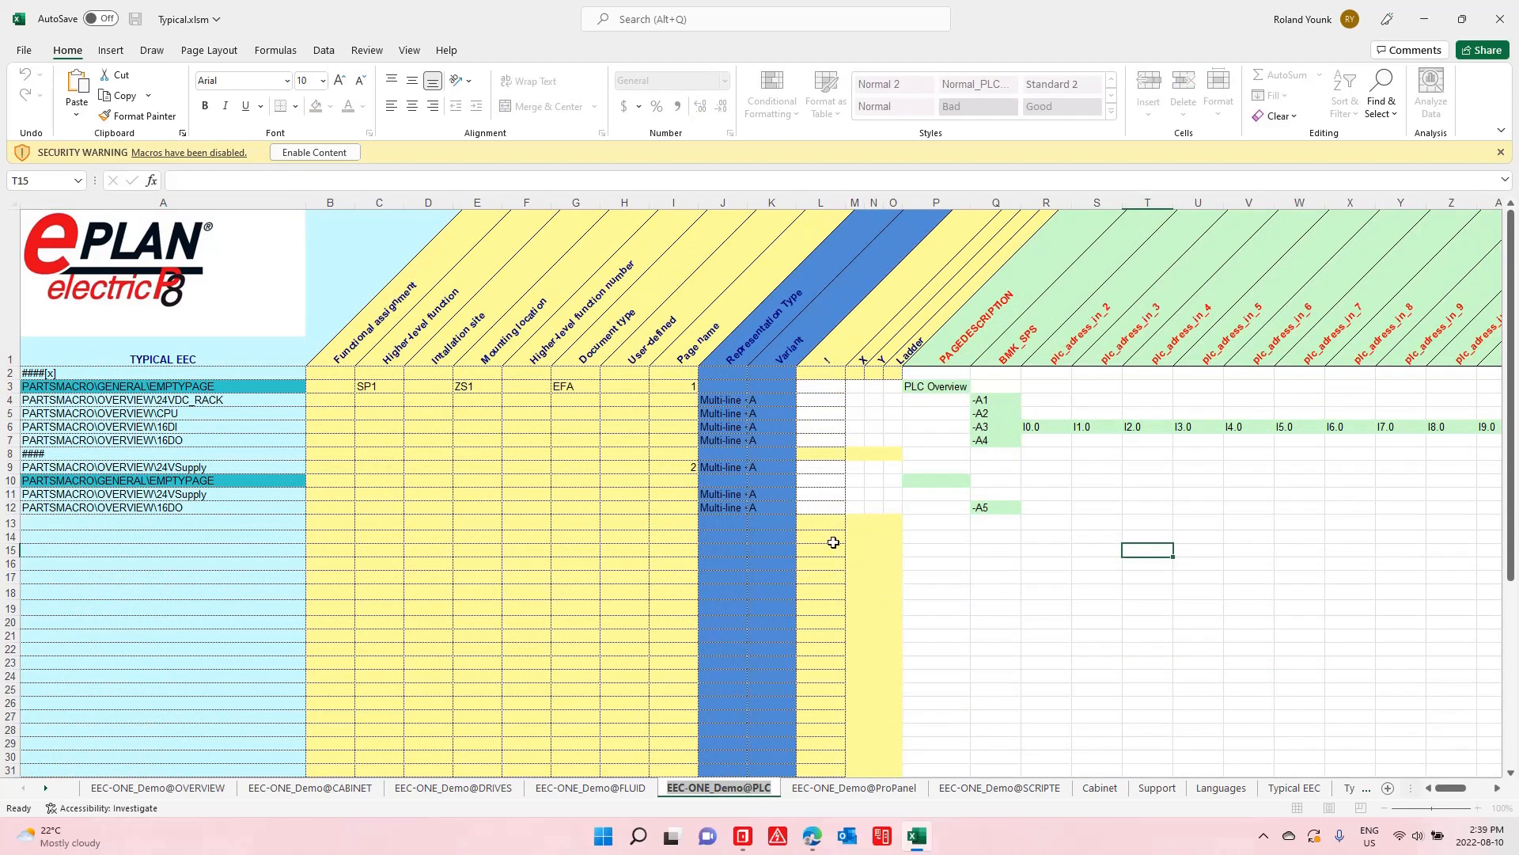
key(alt+Tab)
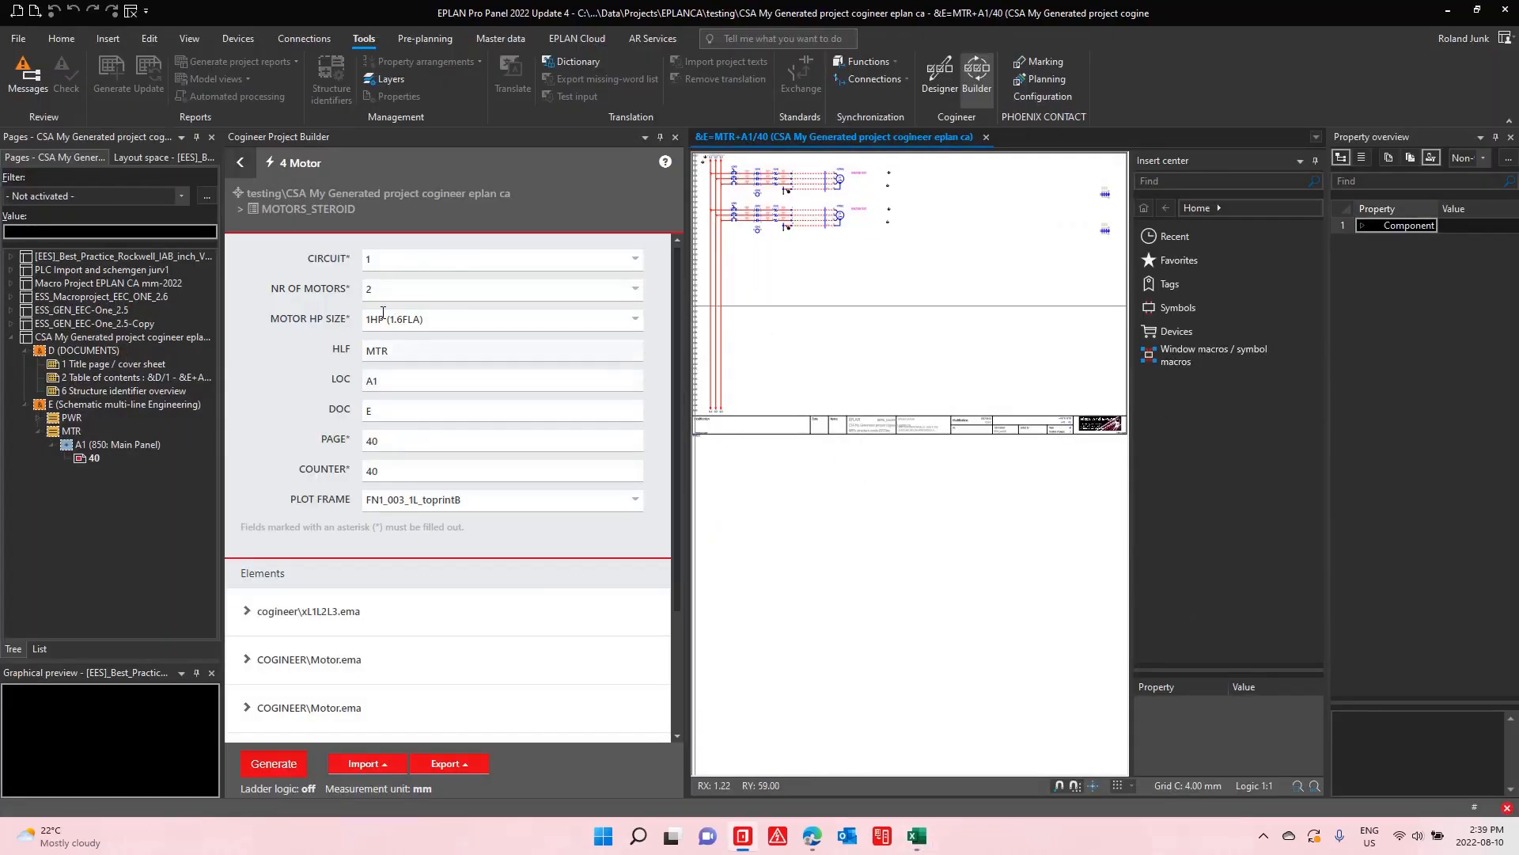
Step: Check the loaded API modules, including the Eplan.EplAddin.Transformer add-in, in the interface extensions
click(17, 38)
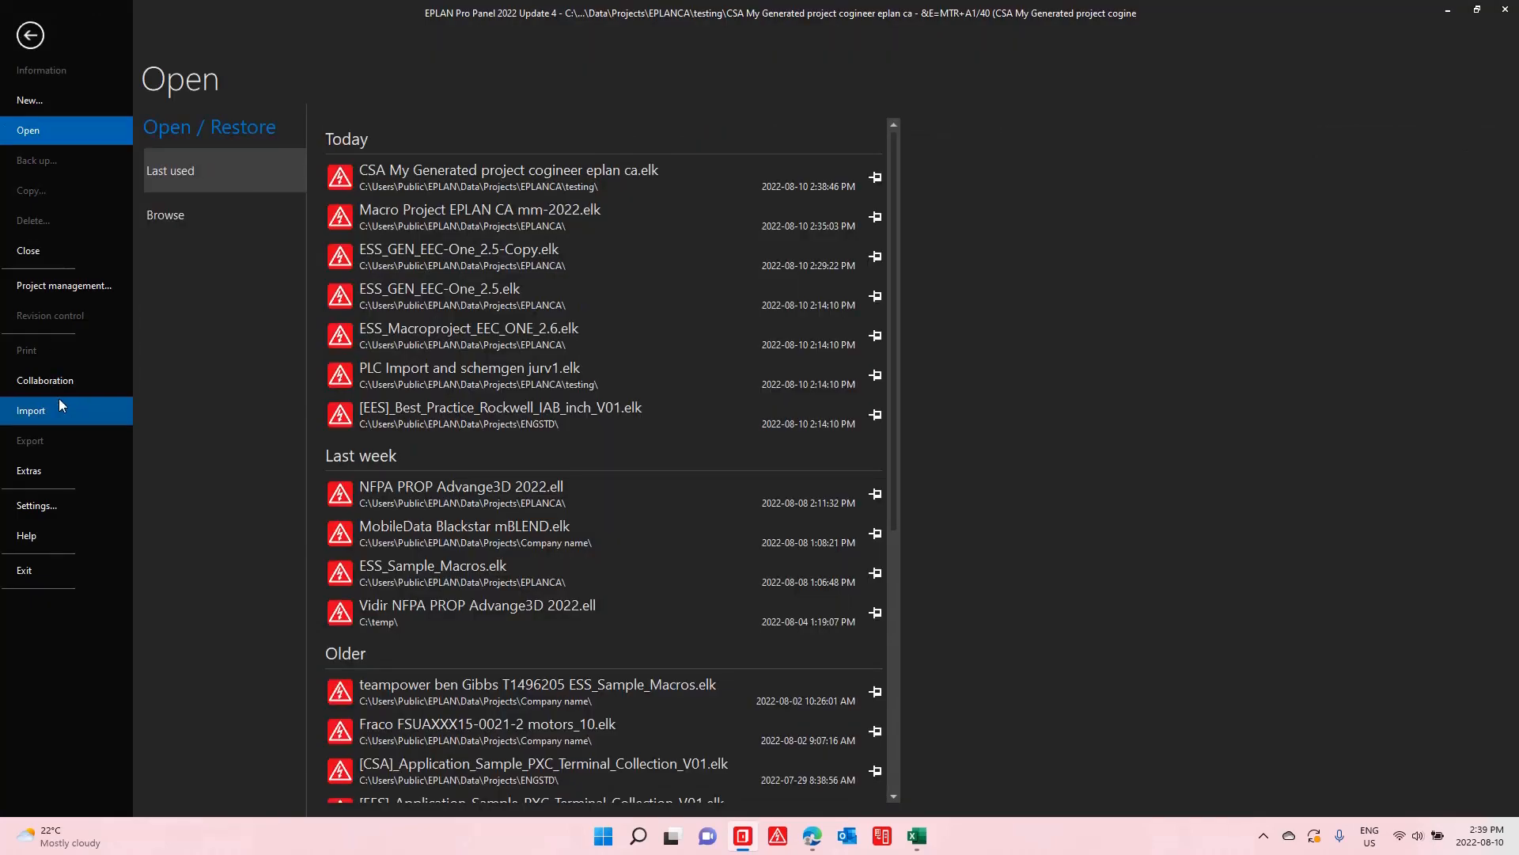
click(39, 465)
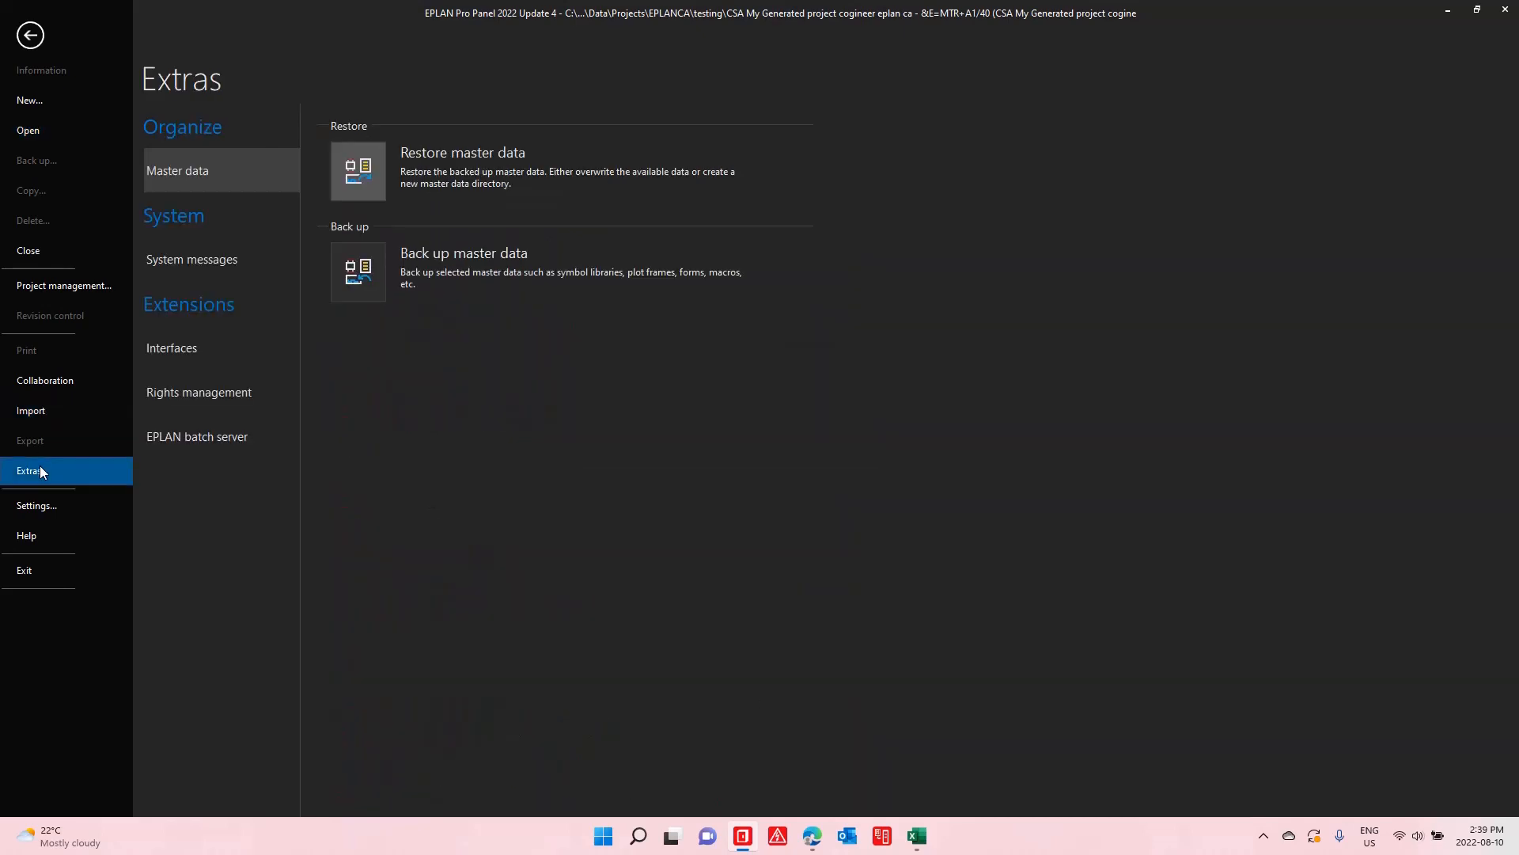
click(174, 355)
click(349, 729)
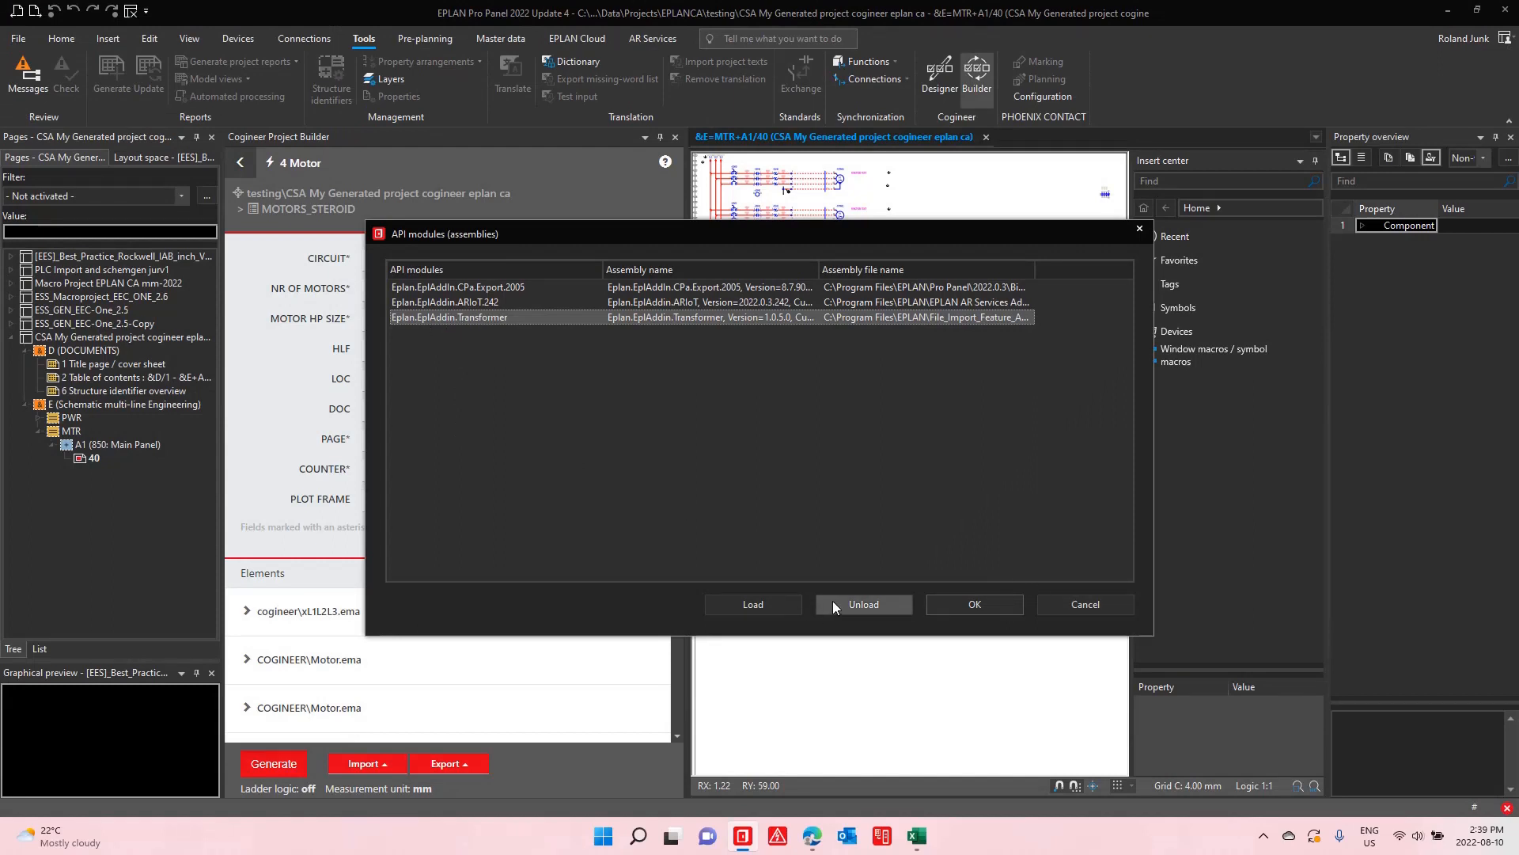
click(975, 604)
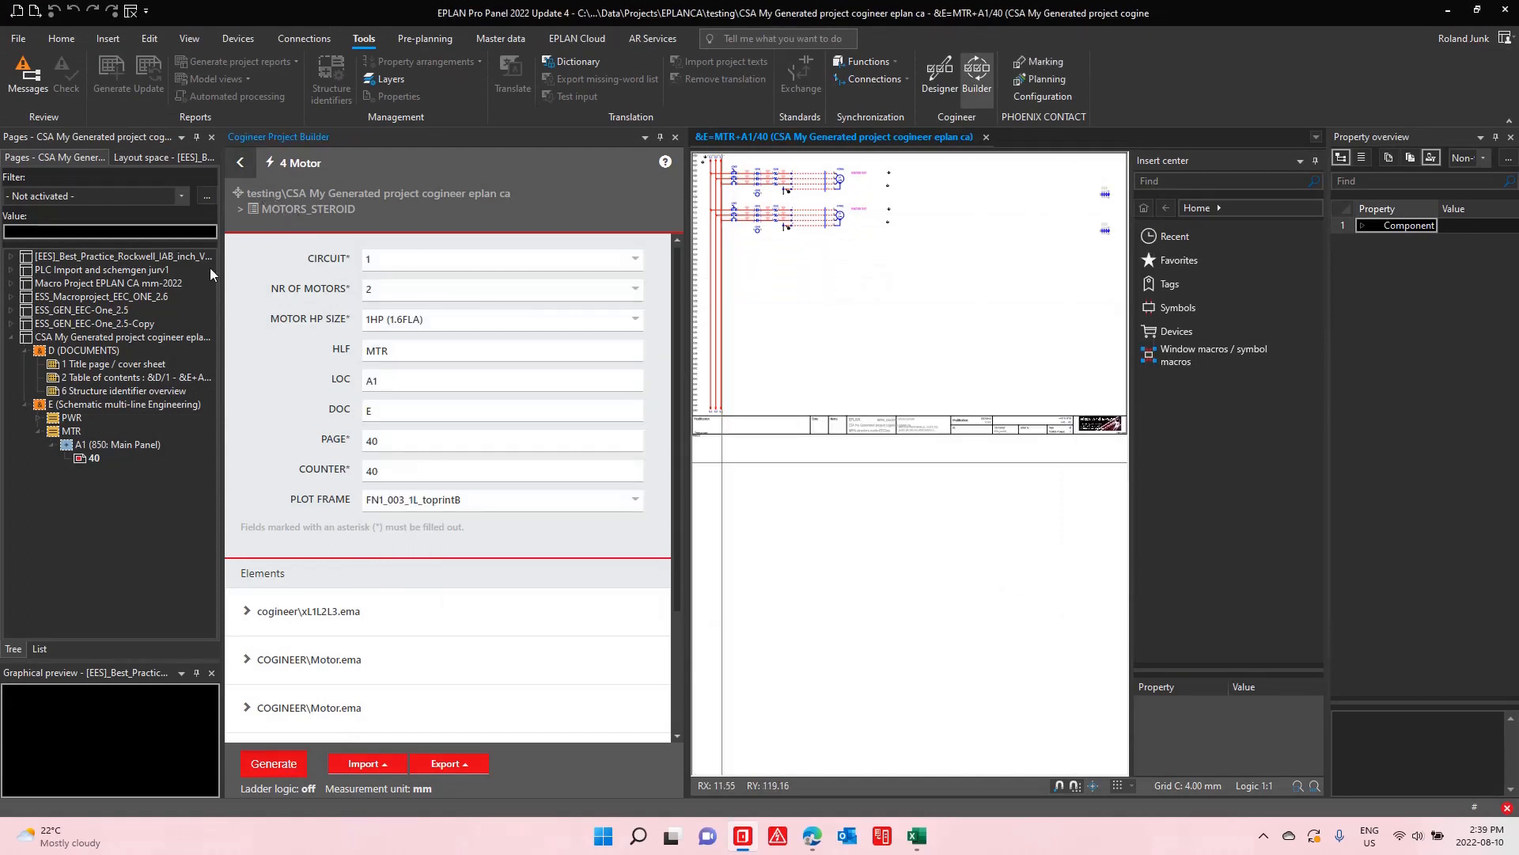
Step: Select the ESS_Macroproject_EEC_ONE_2.6 project, set the target project to ESS_GEN_EEC-One_2.5-Copy, and switch the project builder to Generate from file
click(140, 337)
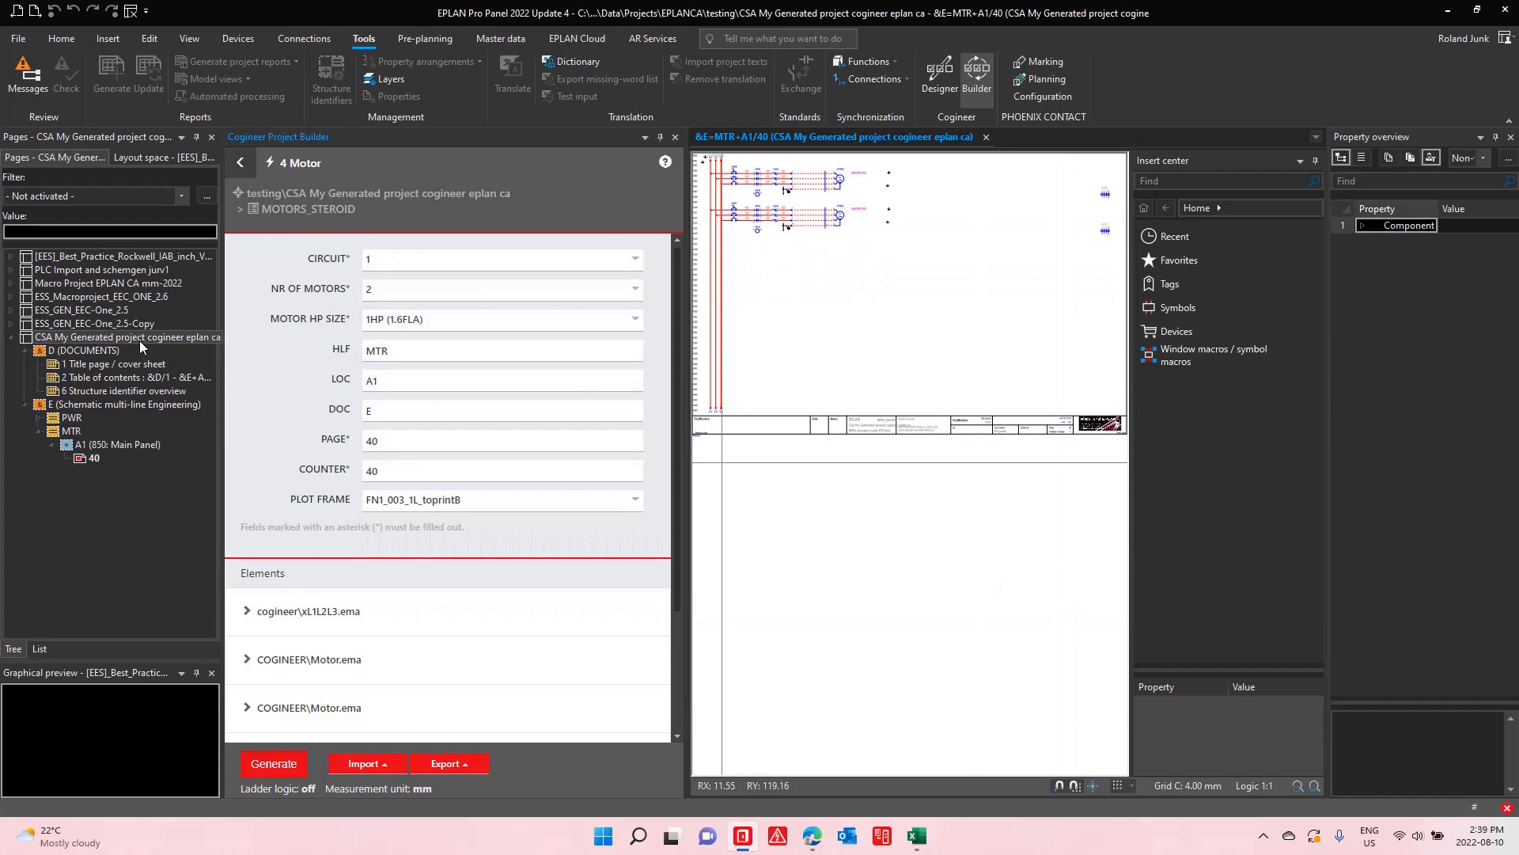
click(124, 298)
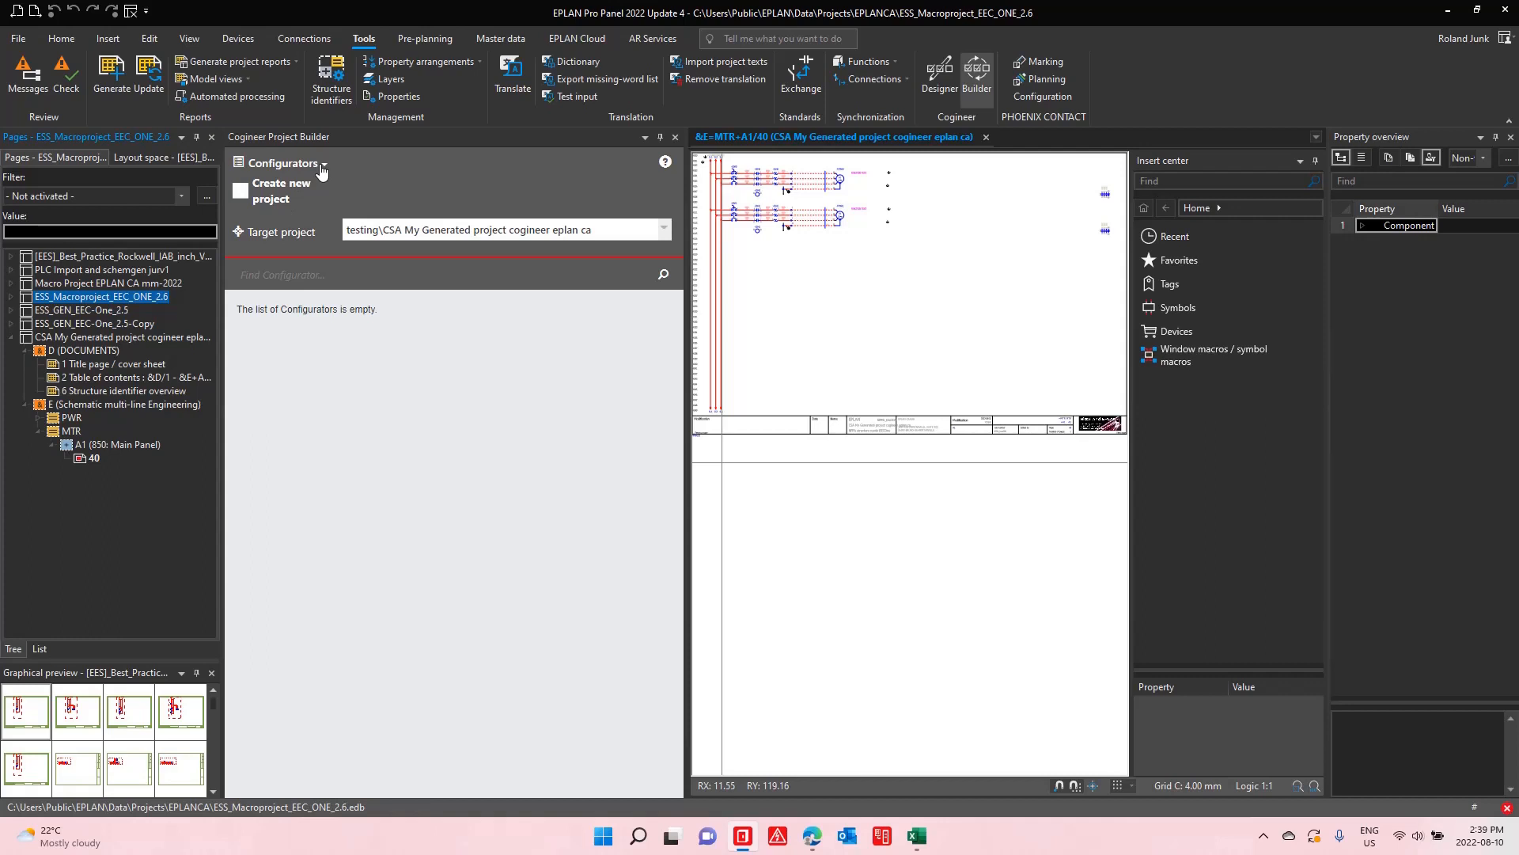
click(428, 229)
click(439, 321)
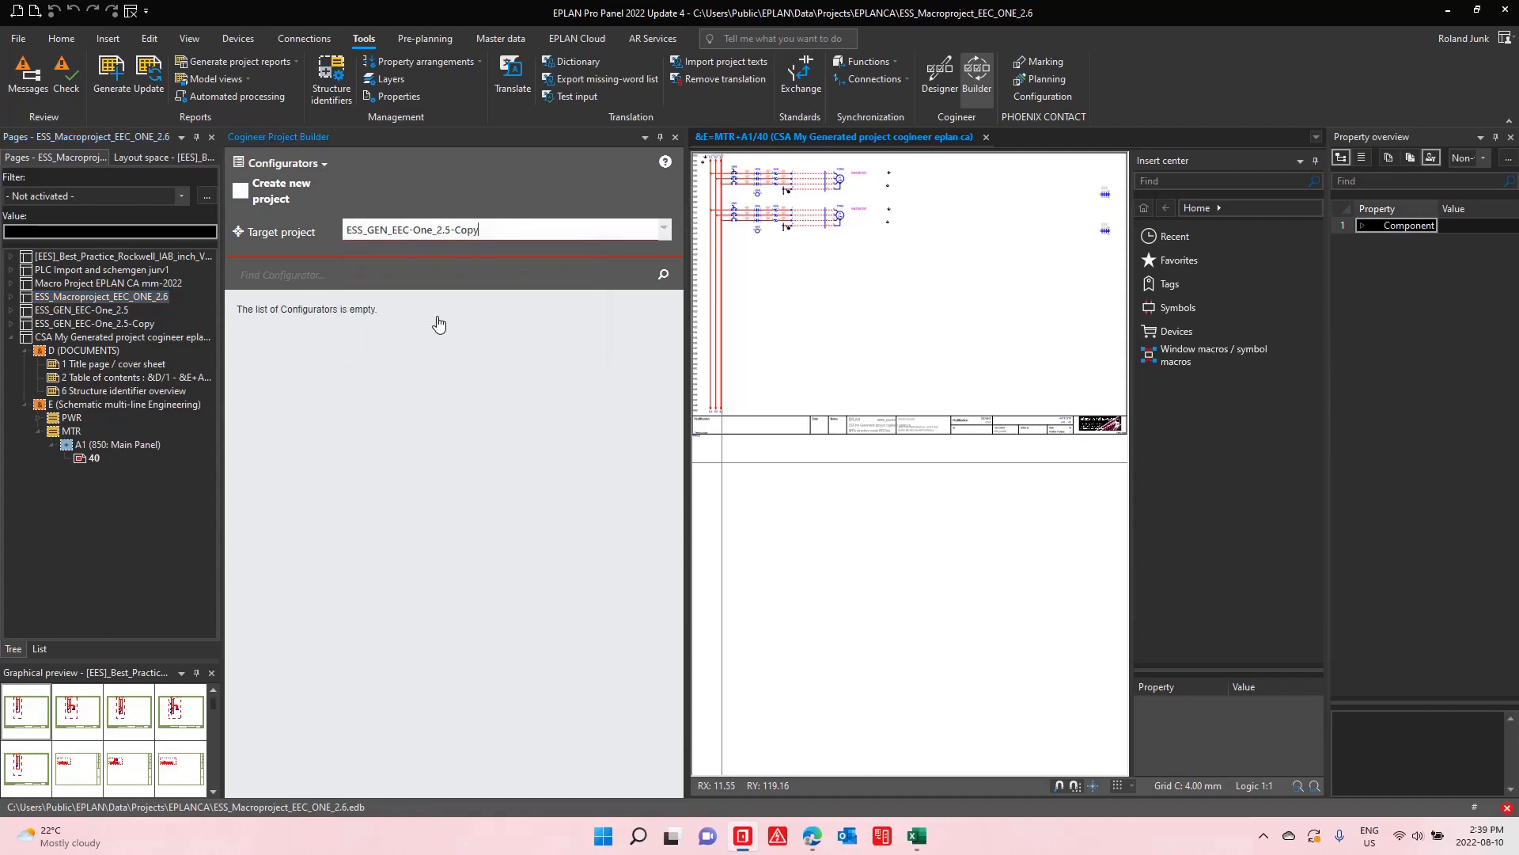
click(301, 163)
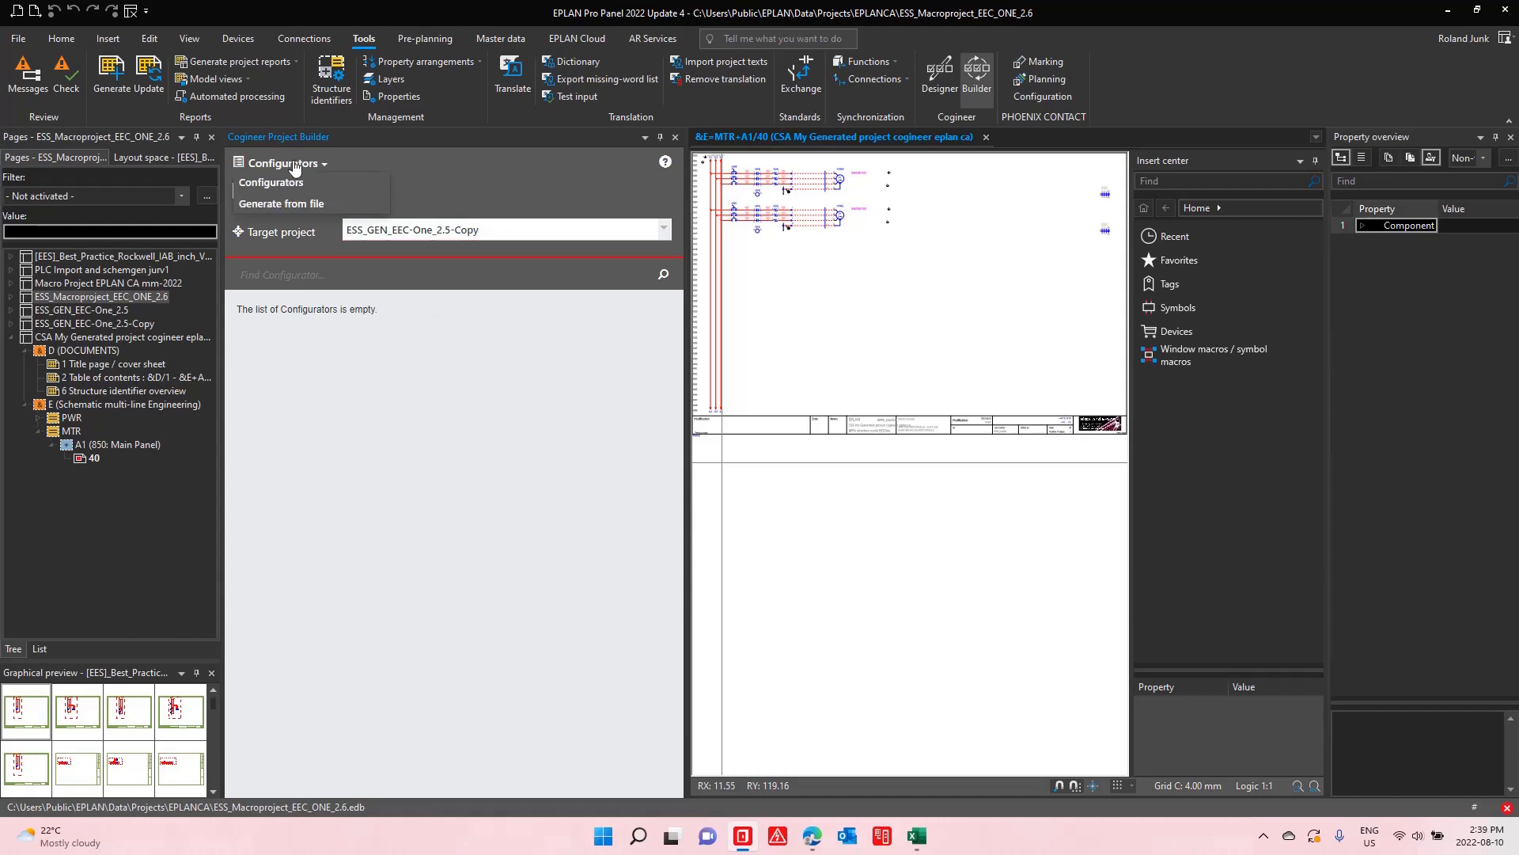
click(309, 205)
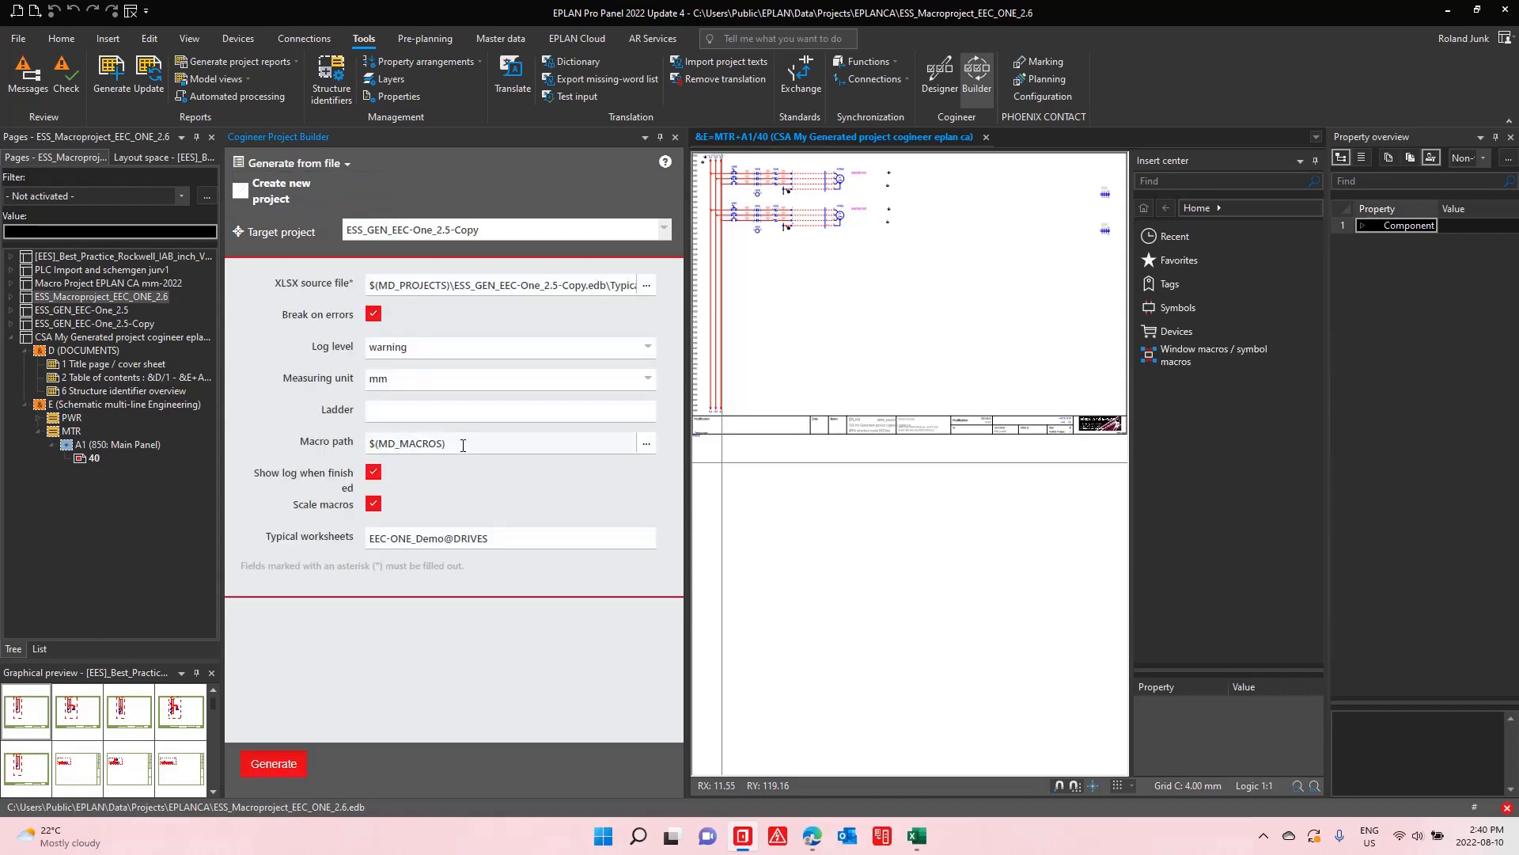
Step: Examine the XLSX source file selection and the available log level options without changing them
click(647, 285)
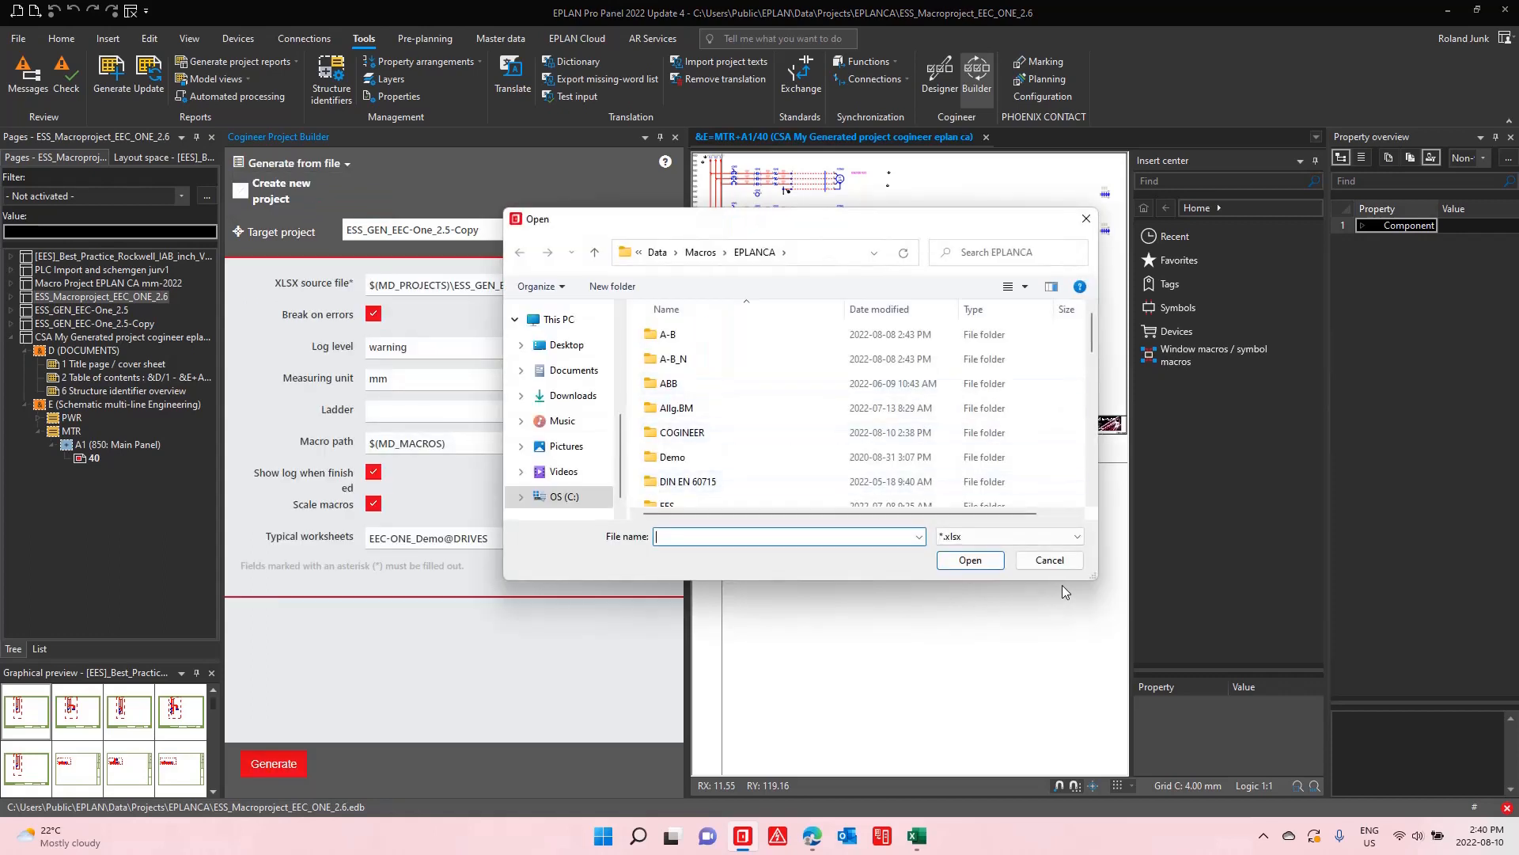
click(1050, 559)
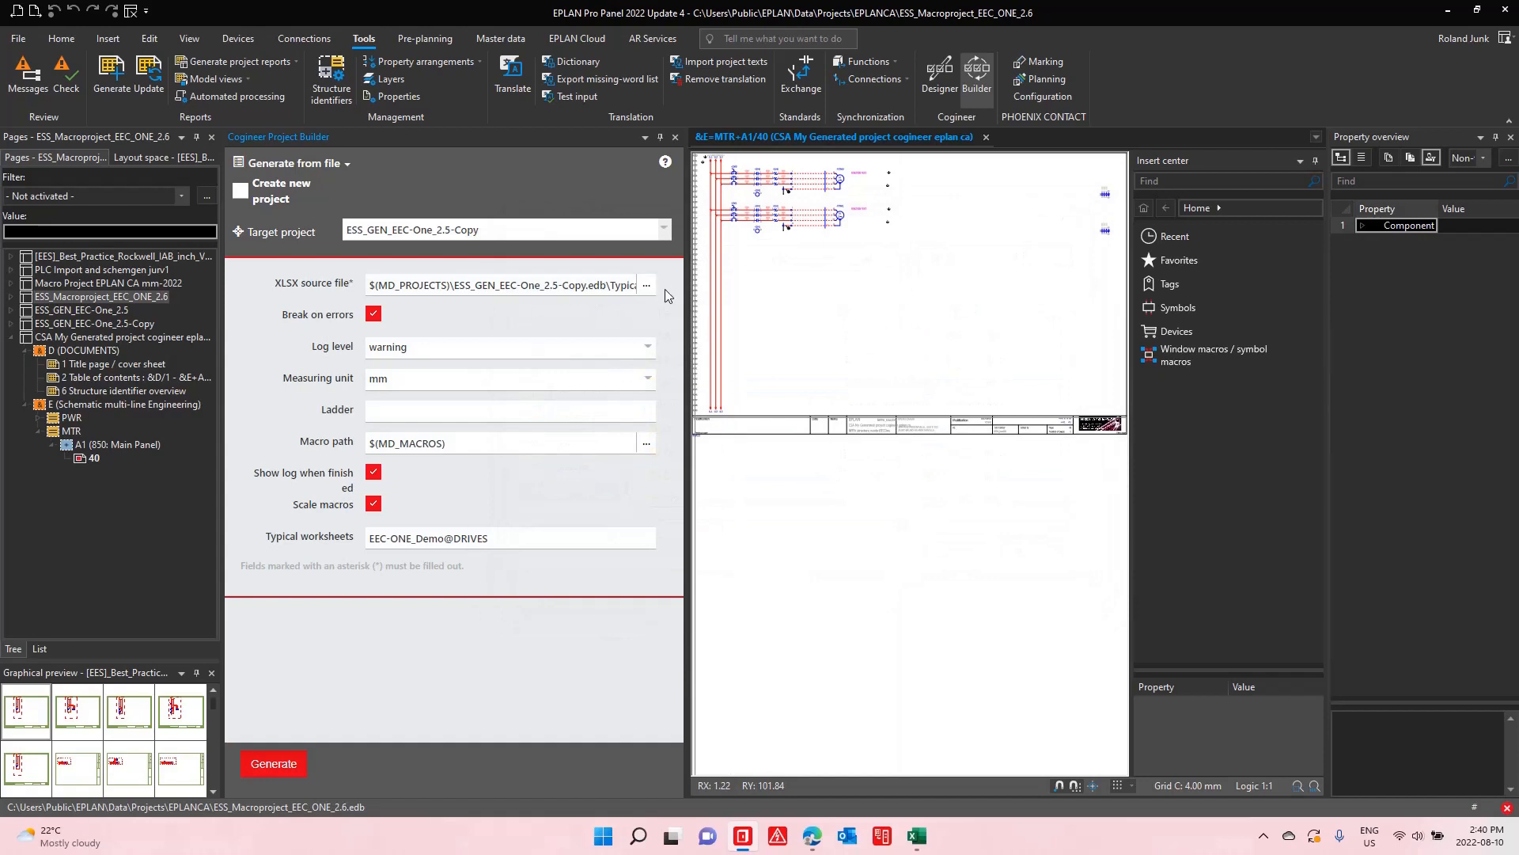
click(396, 349)
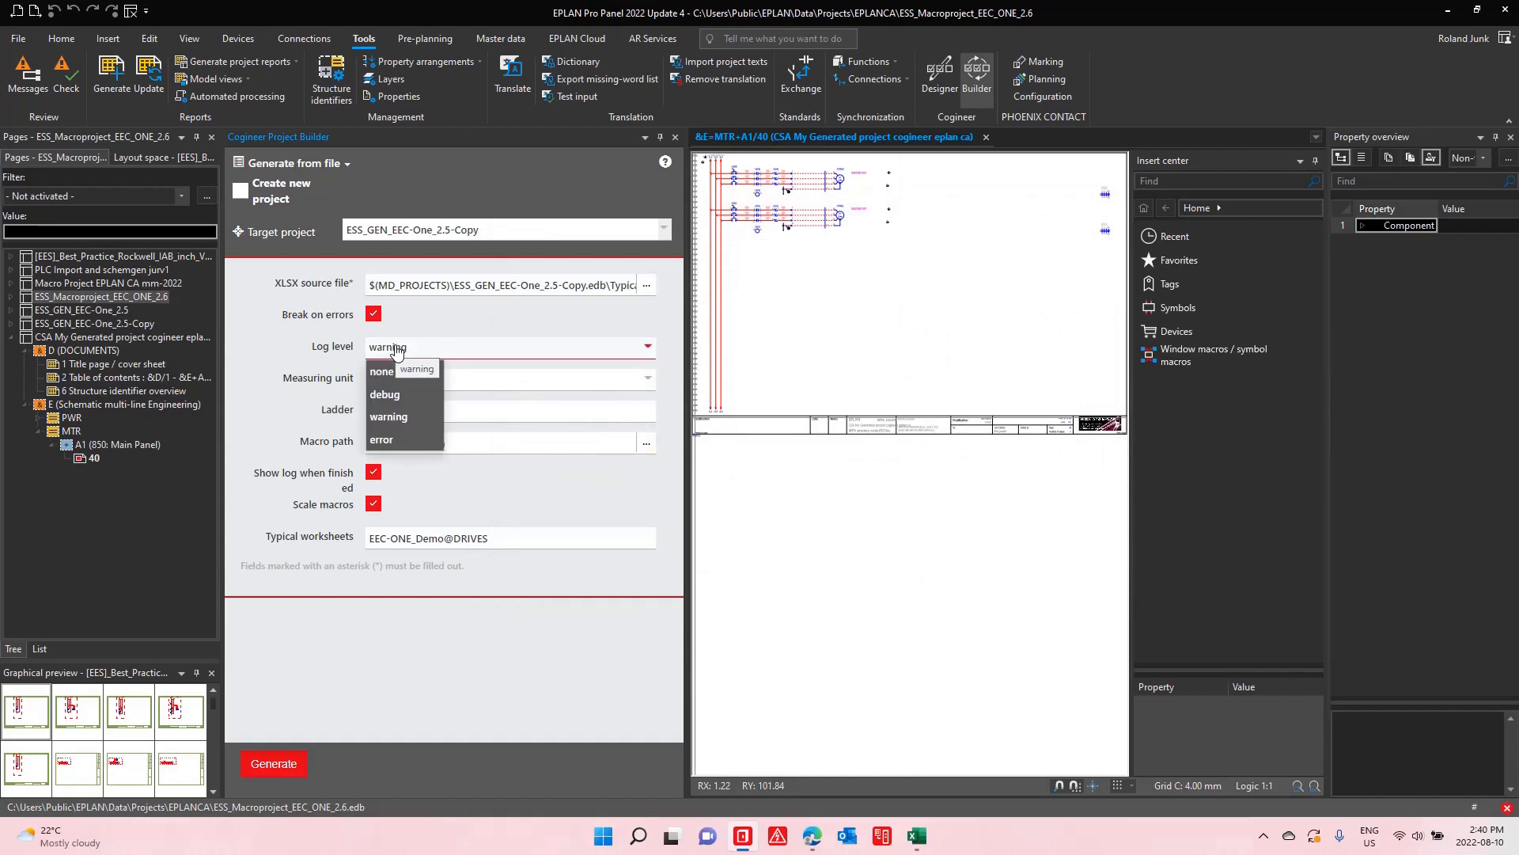
click(465, 350)
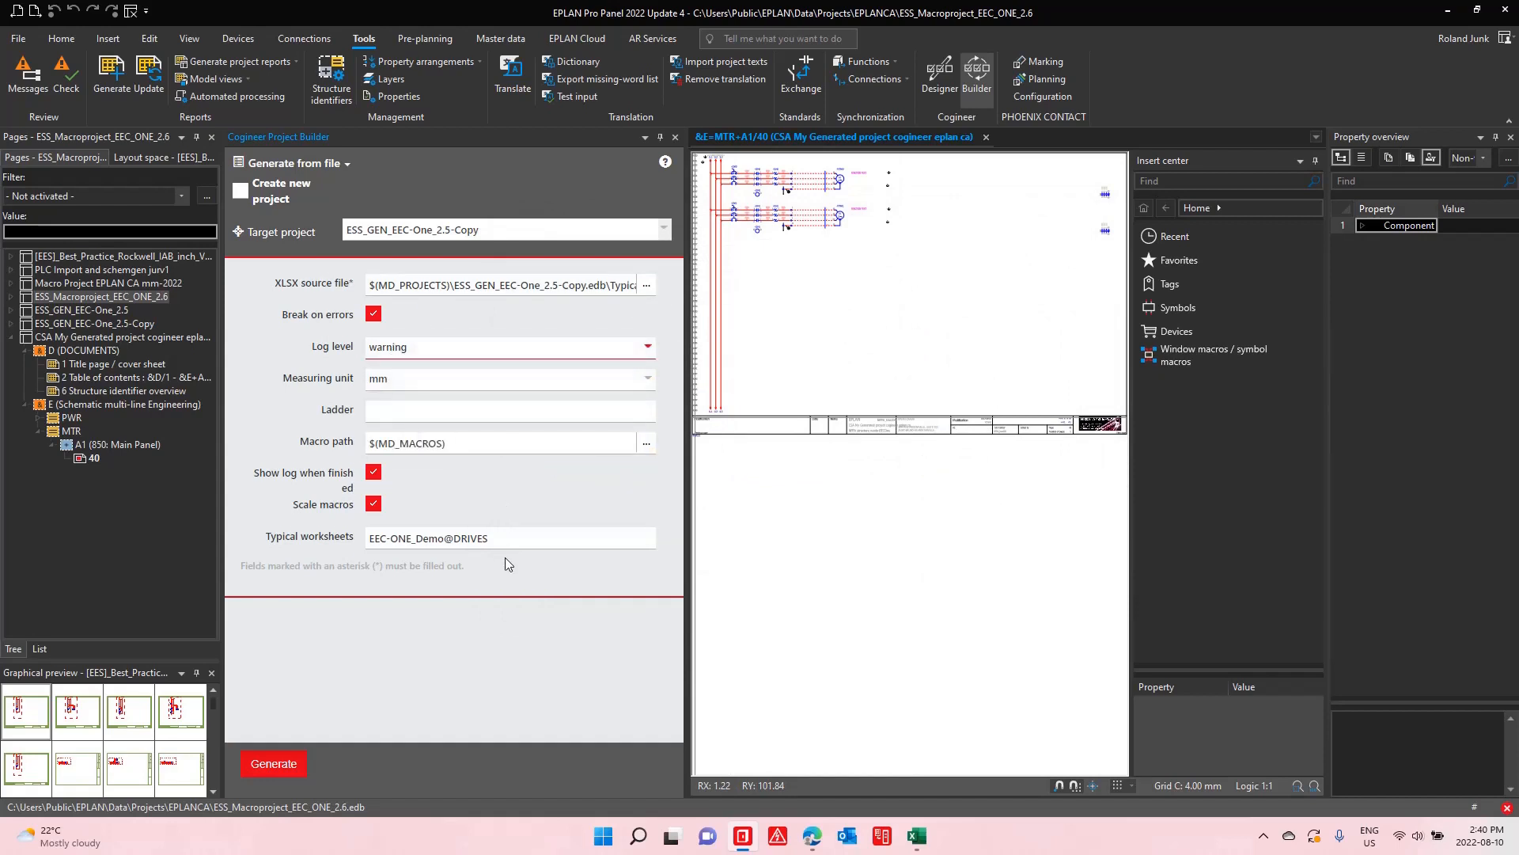
Step: Set the typical worksheets to EEC-ONE_Demo@PLC, generate the project documentation, and close the resulting log
drag(507, 539, 313, 539)
key(ctrl+v)
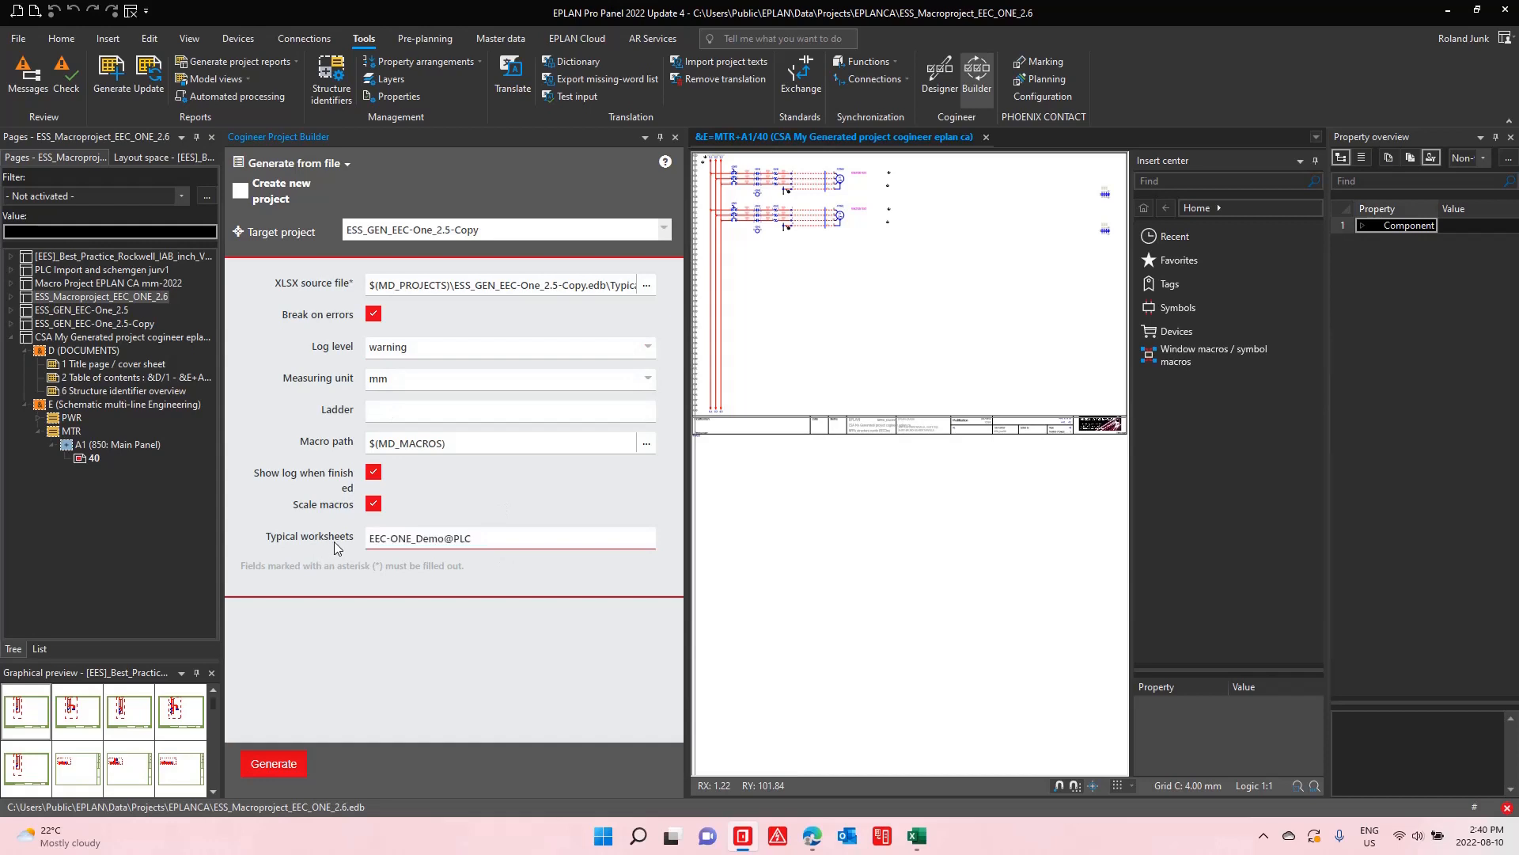
click(284, 771)
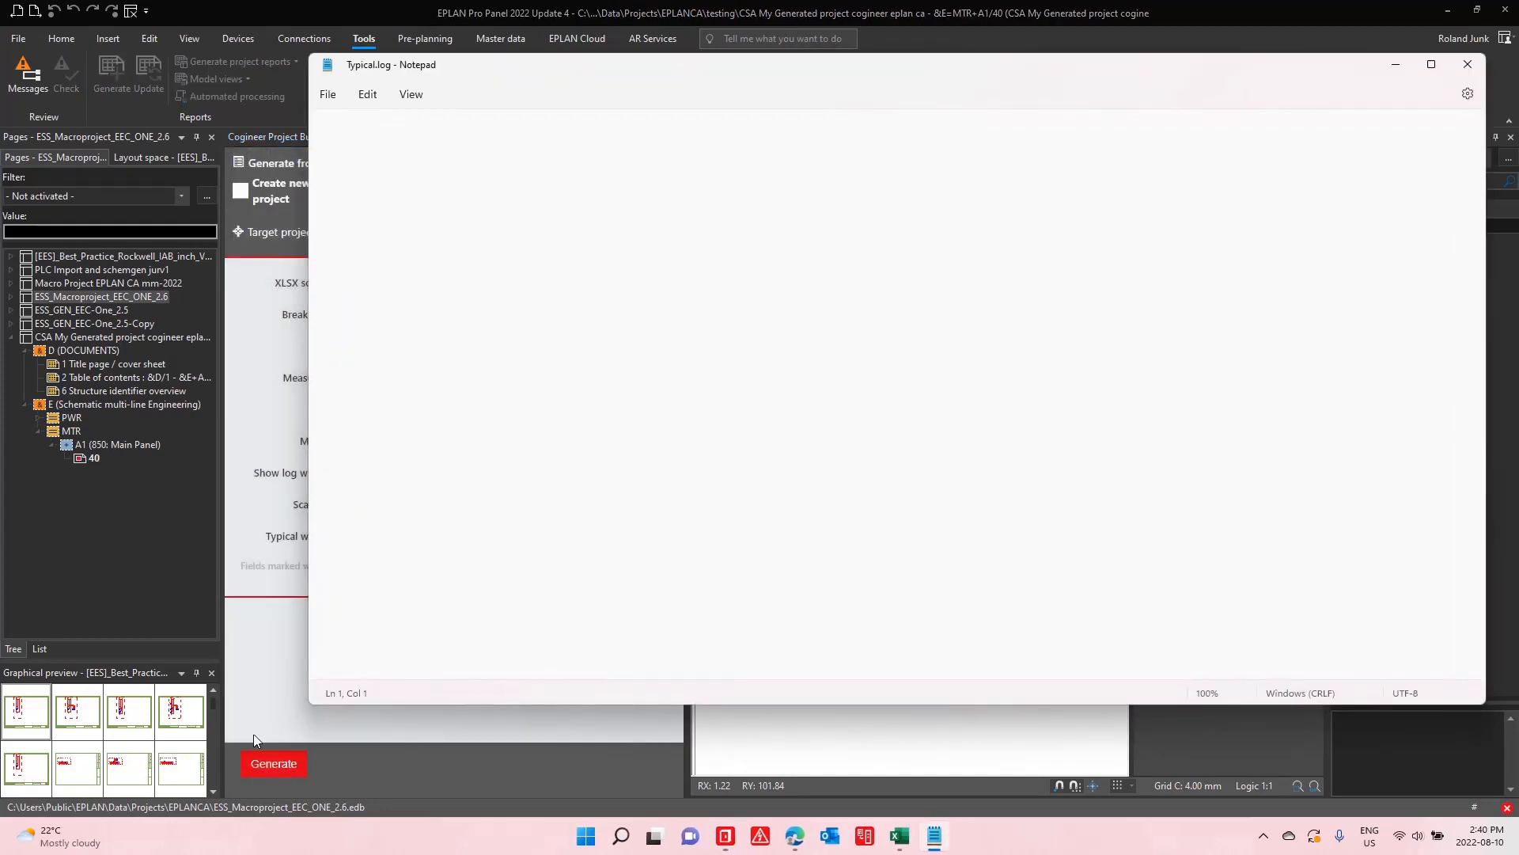
click(1468, 64)
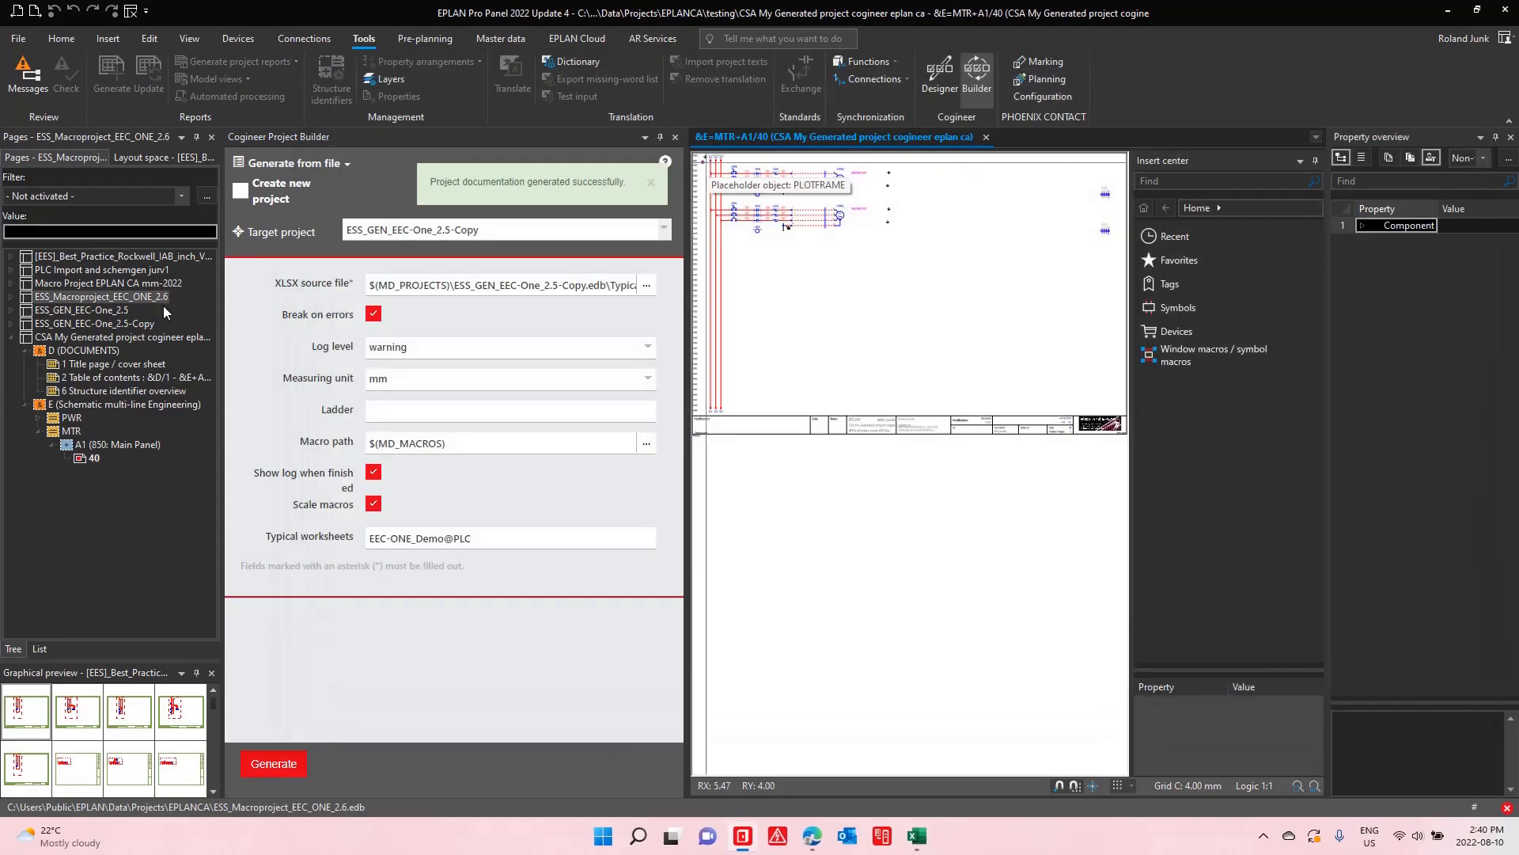
Step: Inspect the generated SP1 pages of ESS_GEN_EEC-One_2.5-Copy, ending on page 2 SPS Übersicht
click(126, 324)
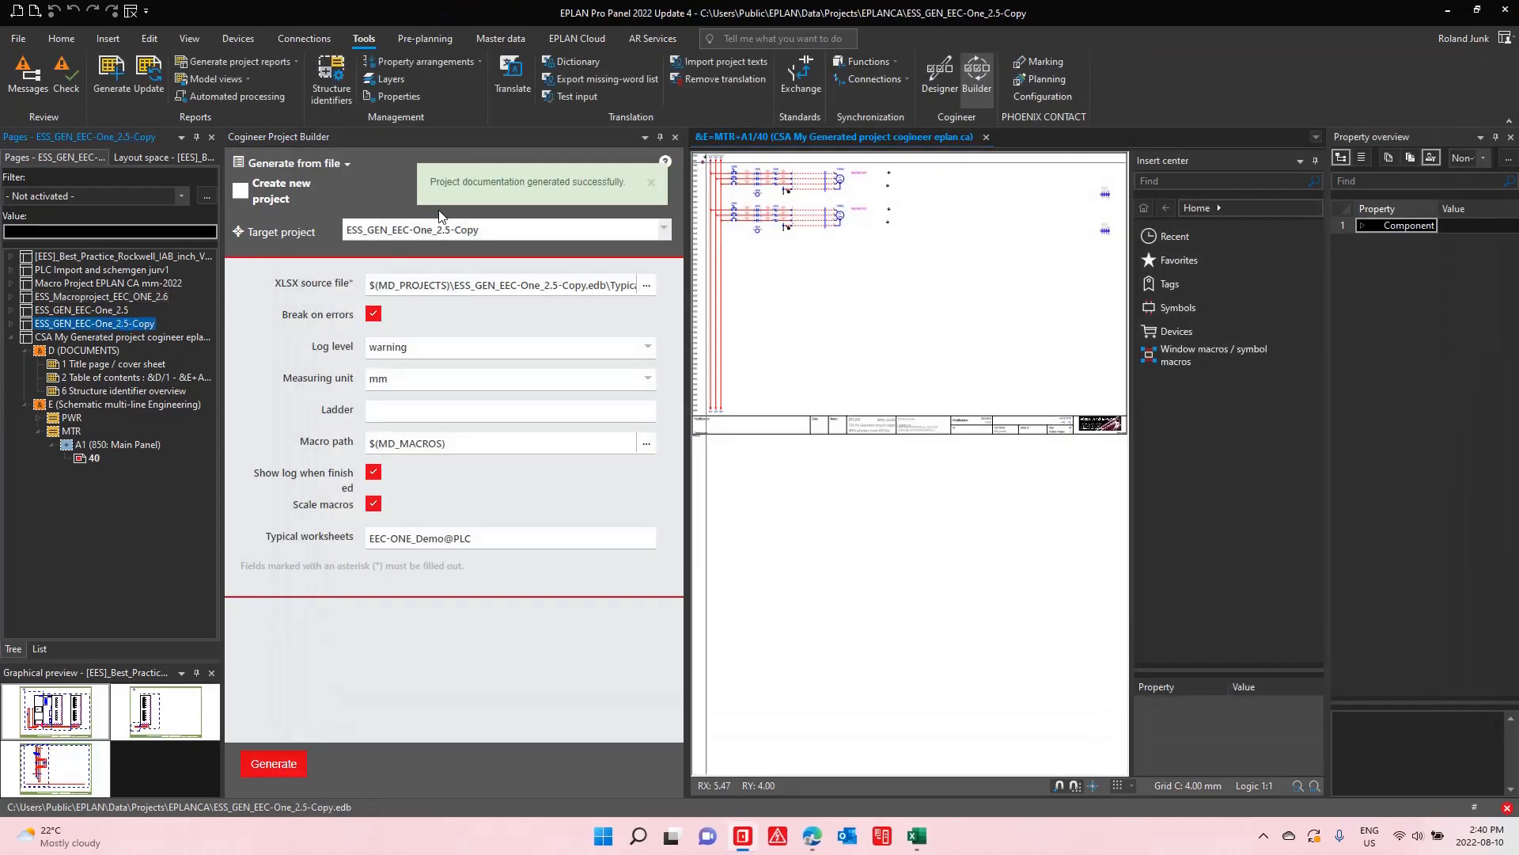
double_click(130, 324)
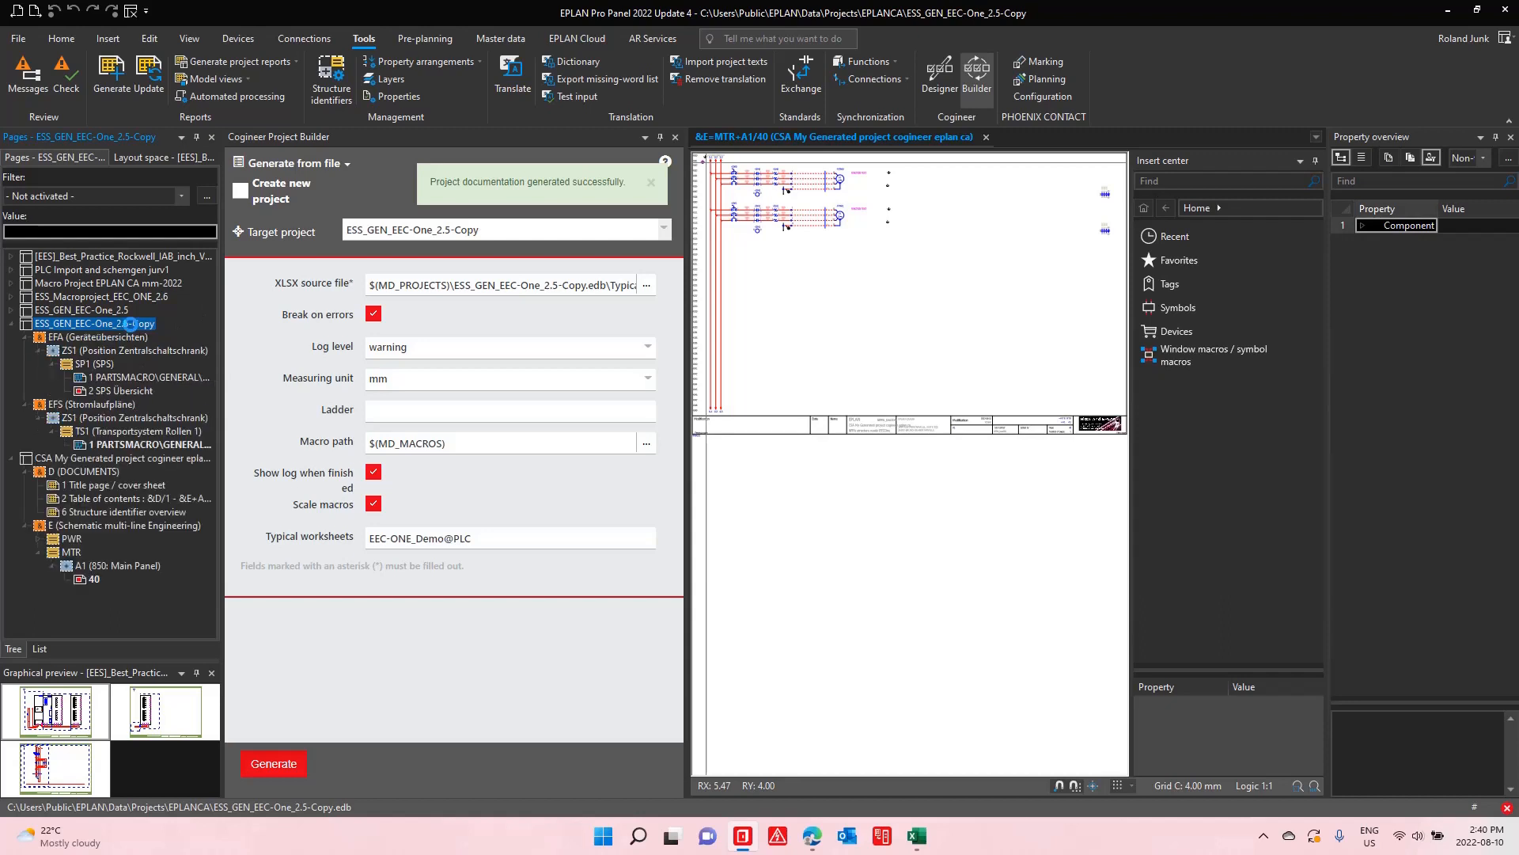
click(113, 378)
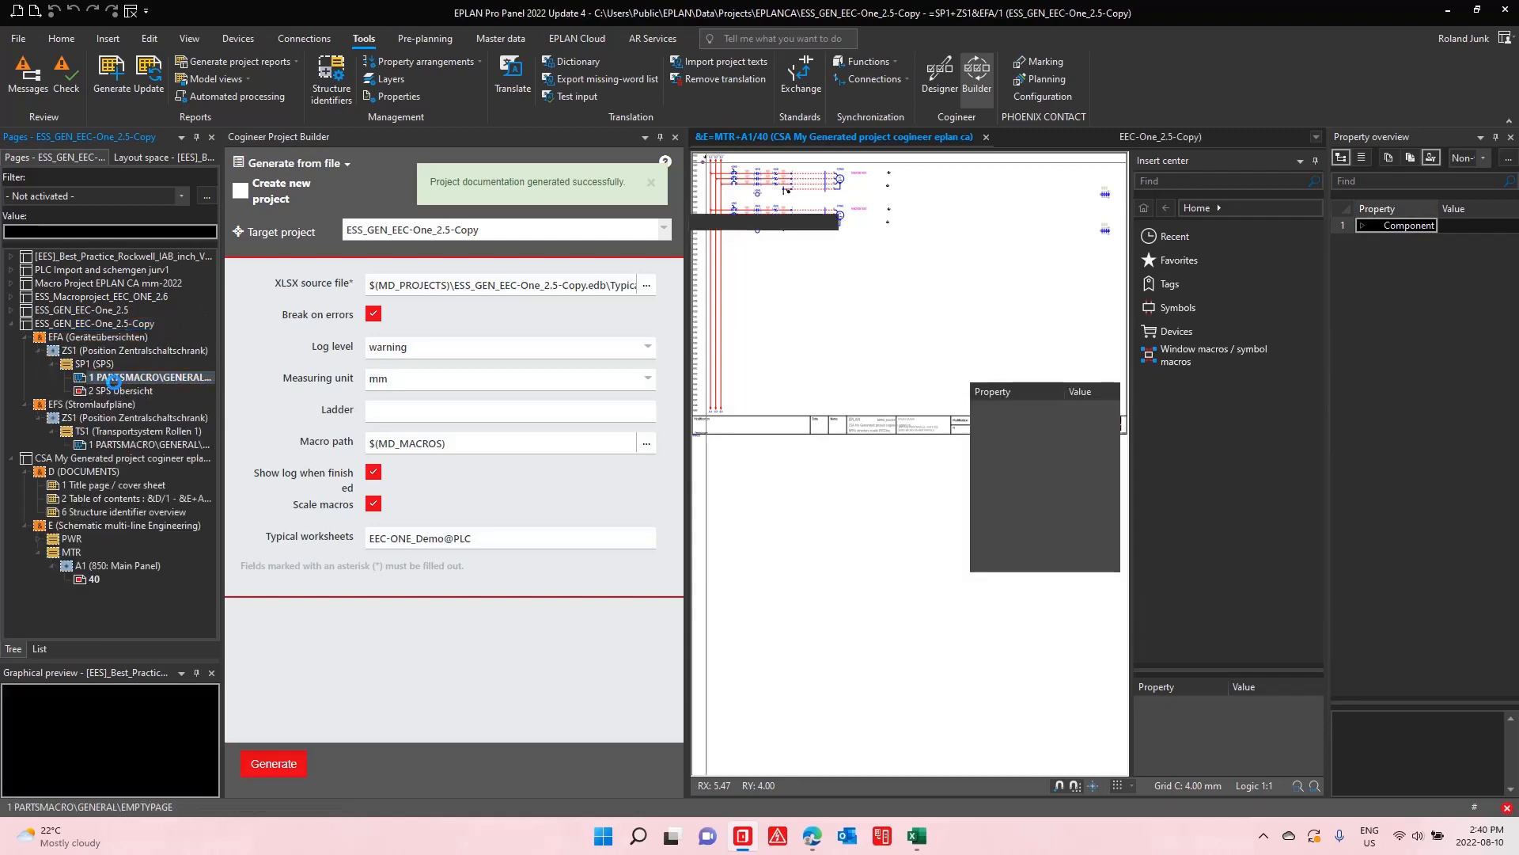
click(109, 391)
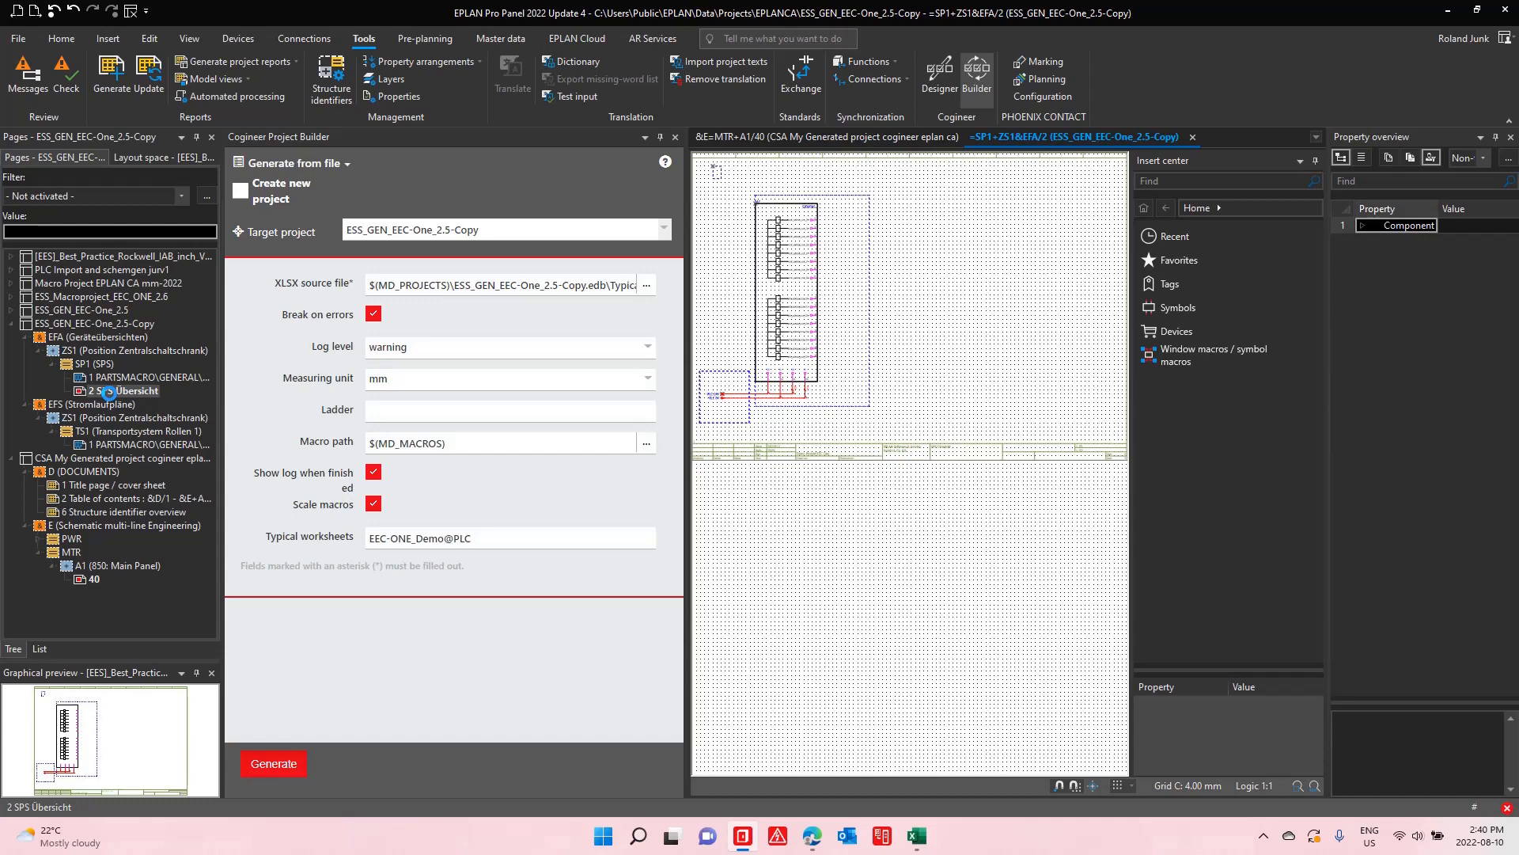
Step: Return the project builder to Configurators, select Macro Project EPLAN CA mm-2022, and open the DISTRIBUTION typical of MOTORS_STEROID
click(311, 164)
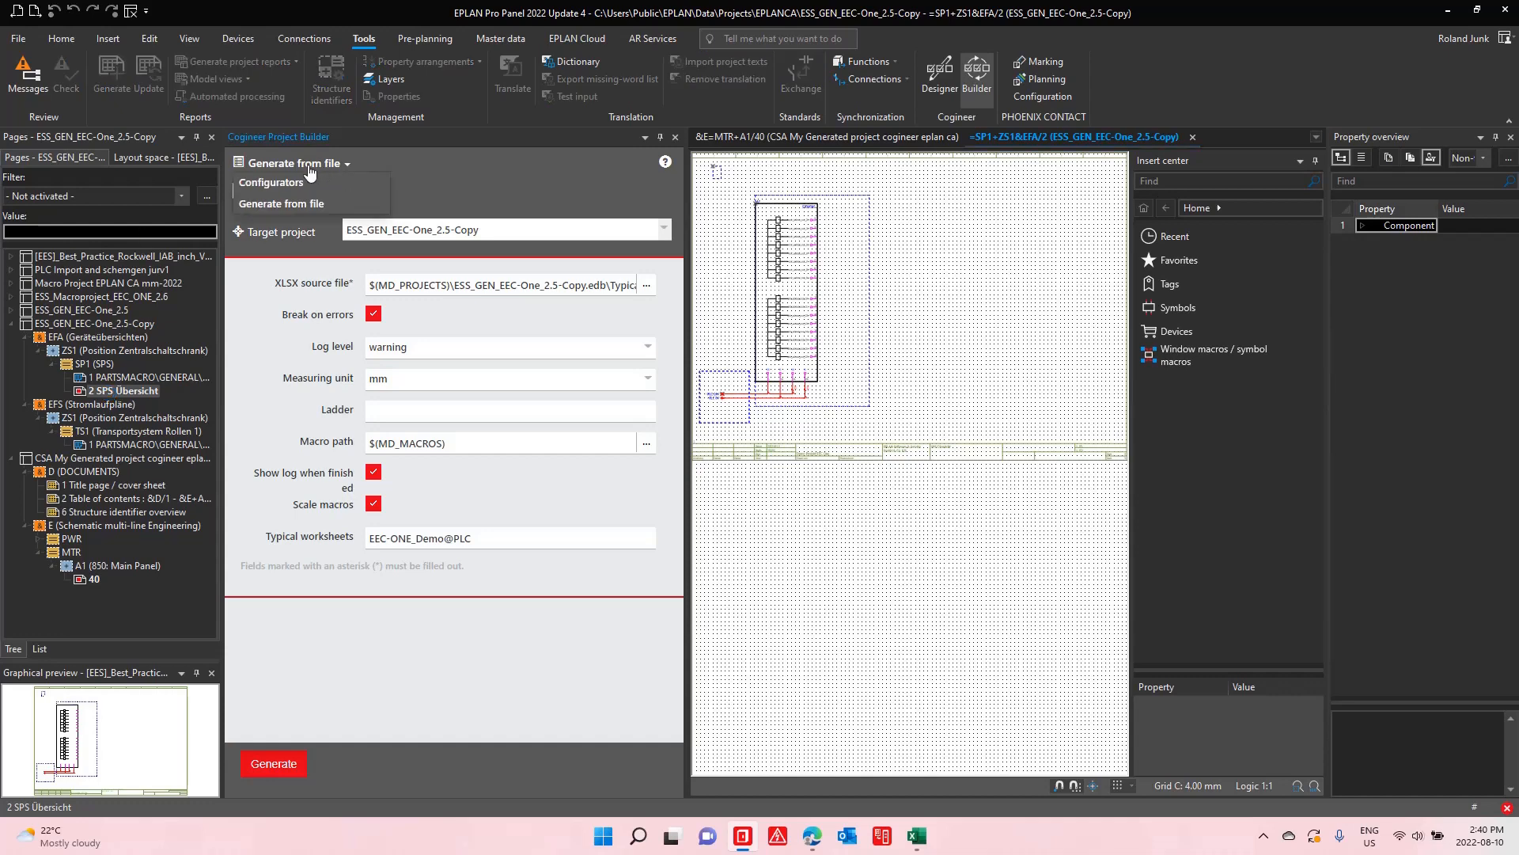
click(294, 182)
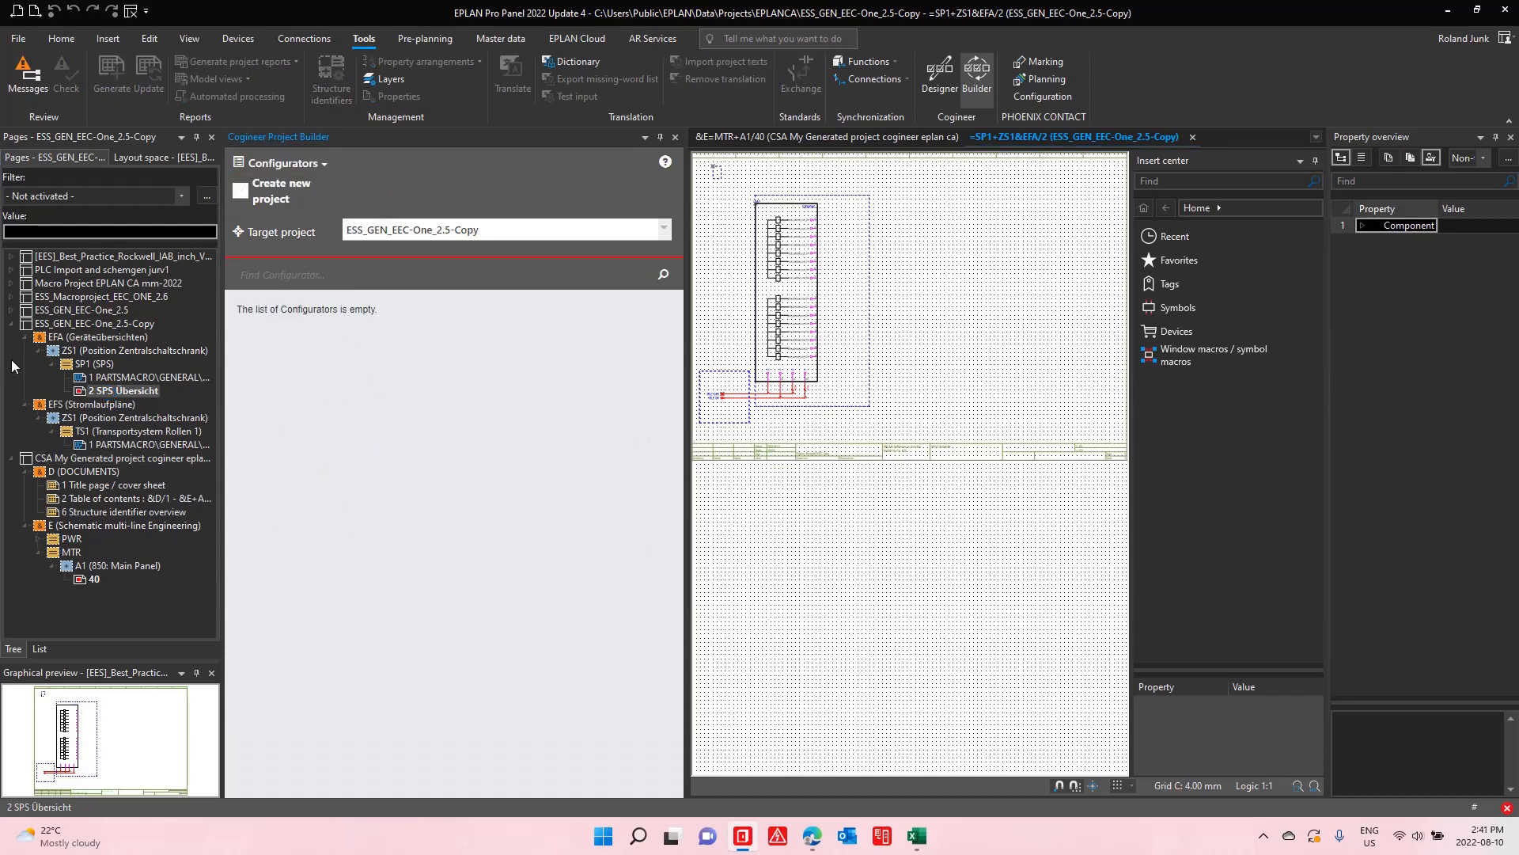
click(17, 323)
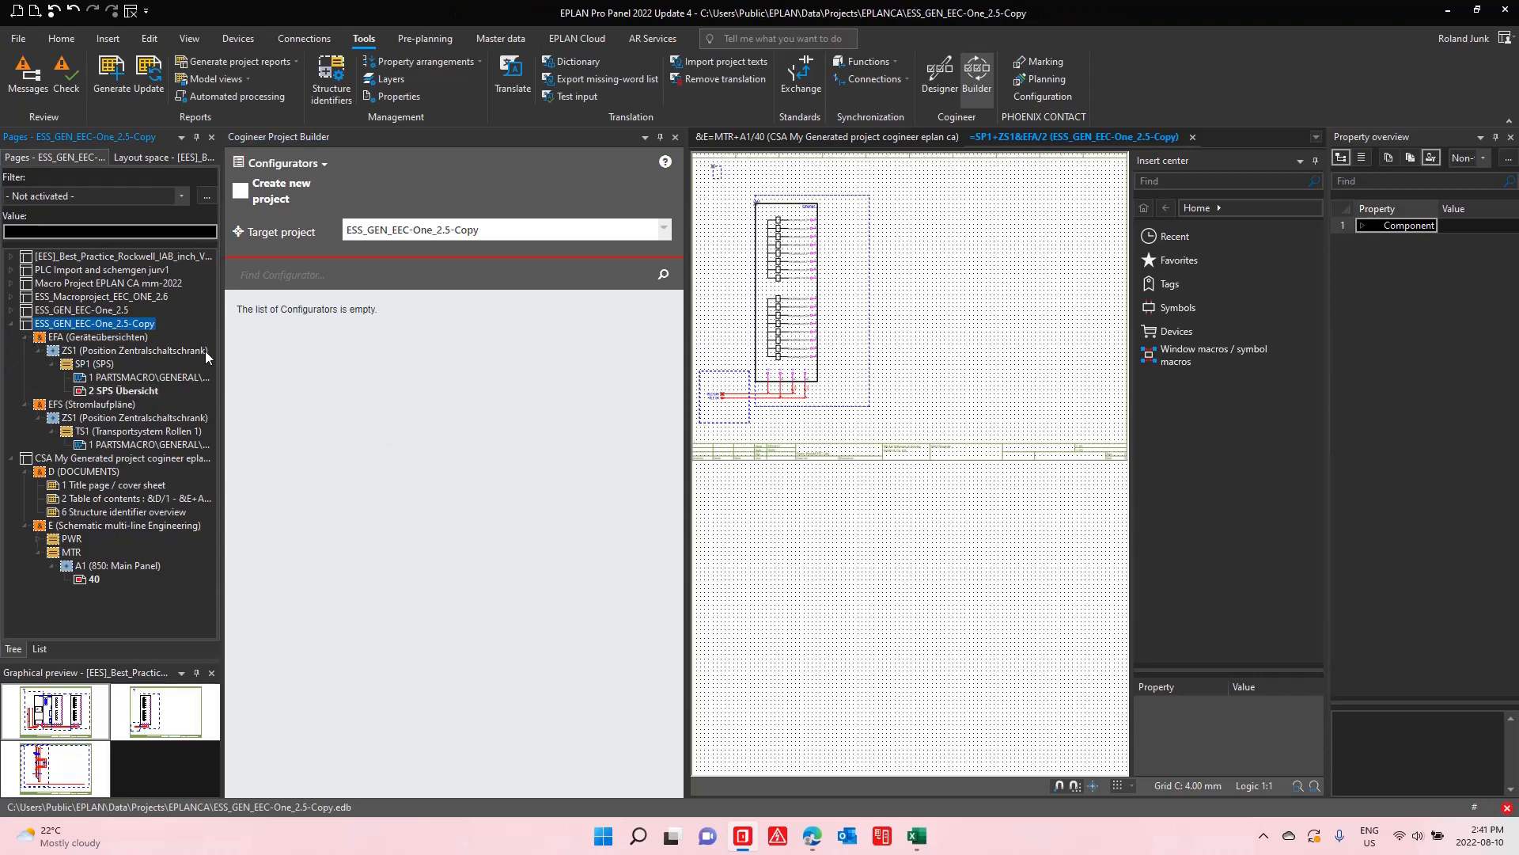
click(119, 297)
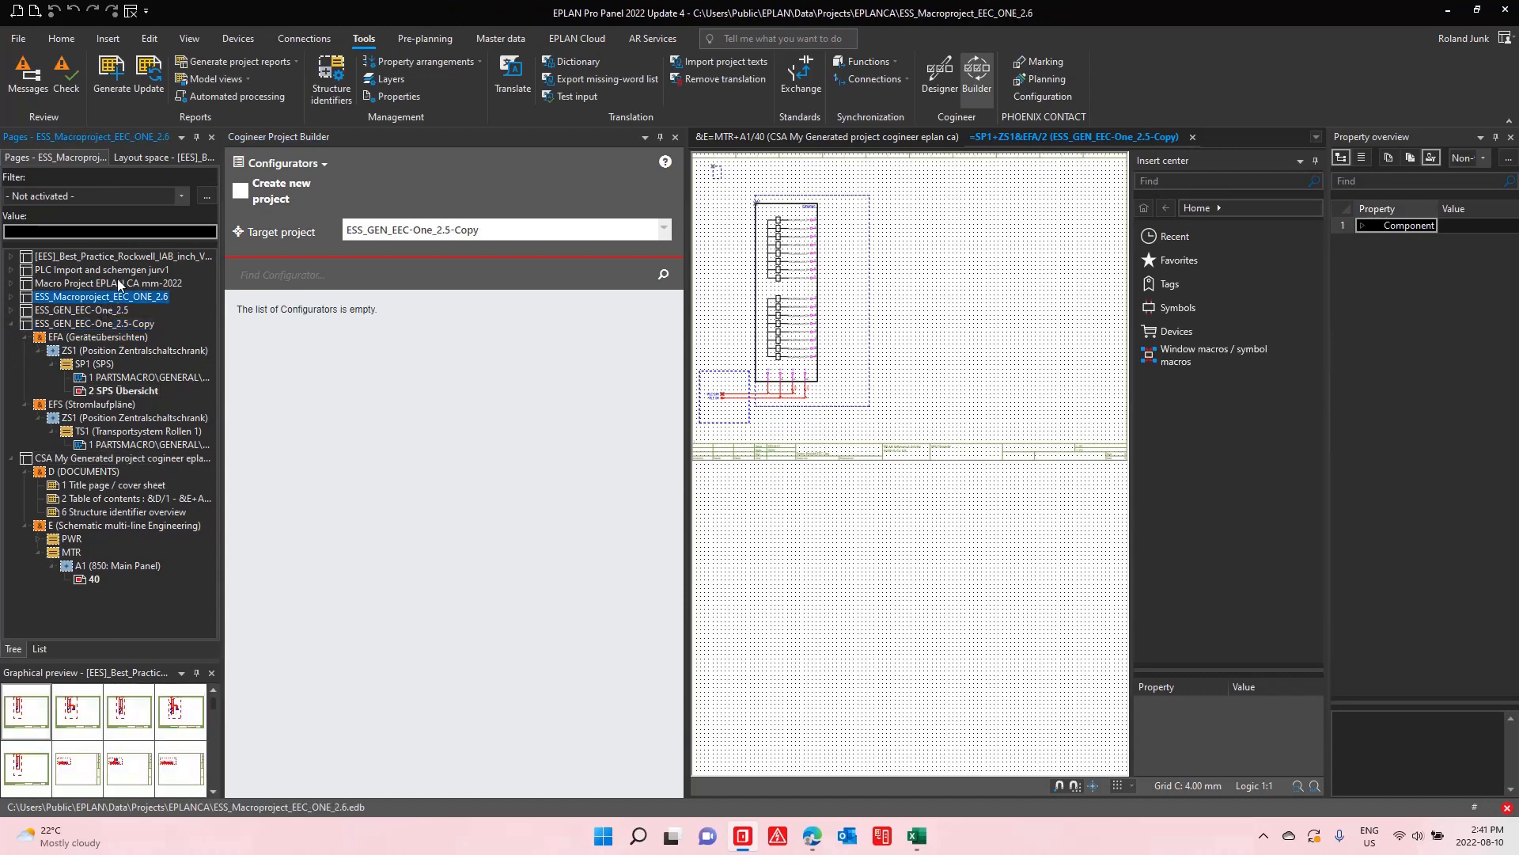
click(118, 283)
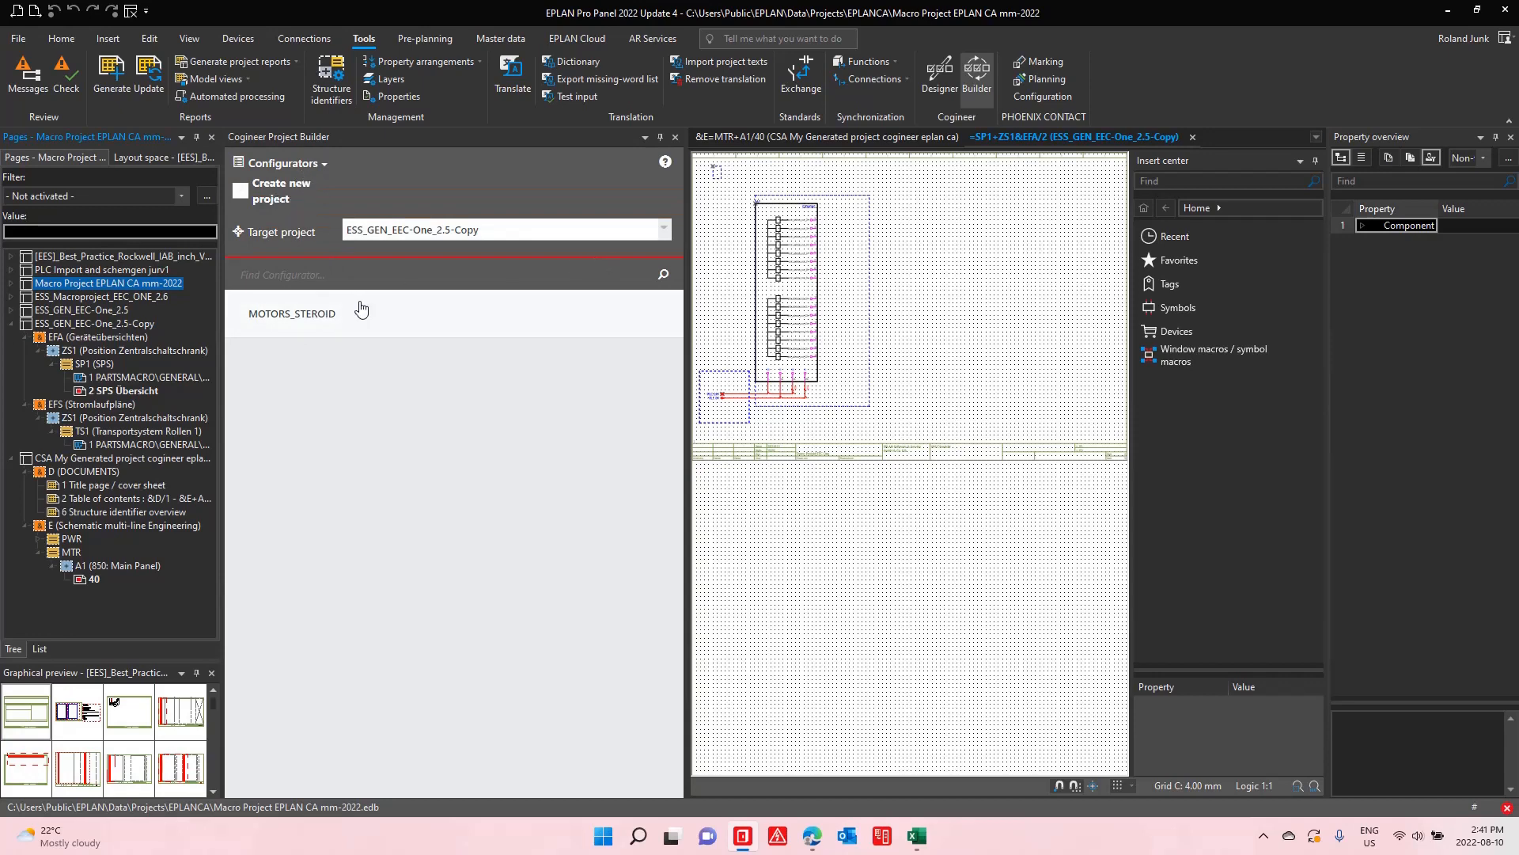
click(320, 166)
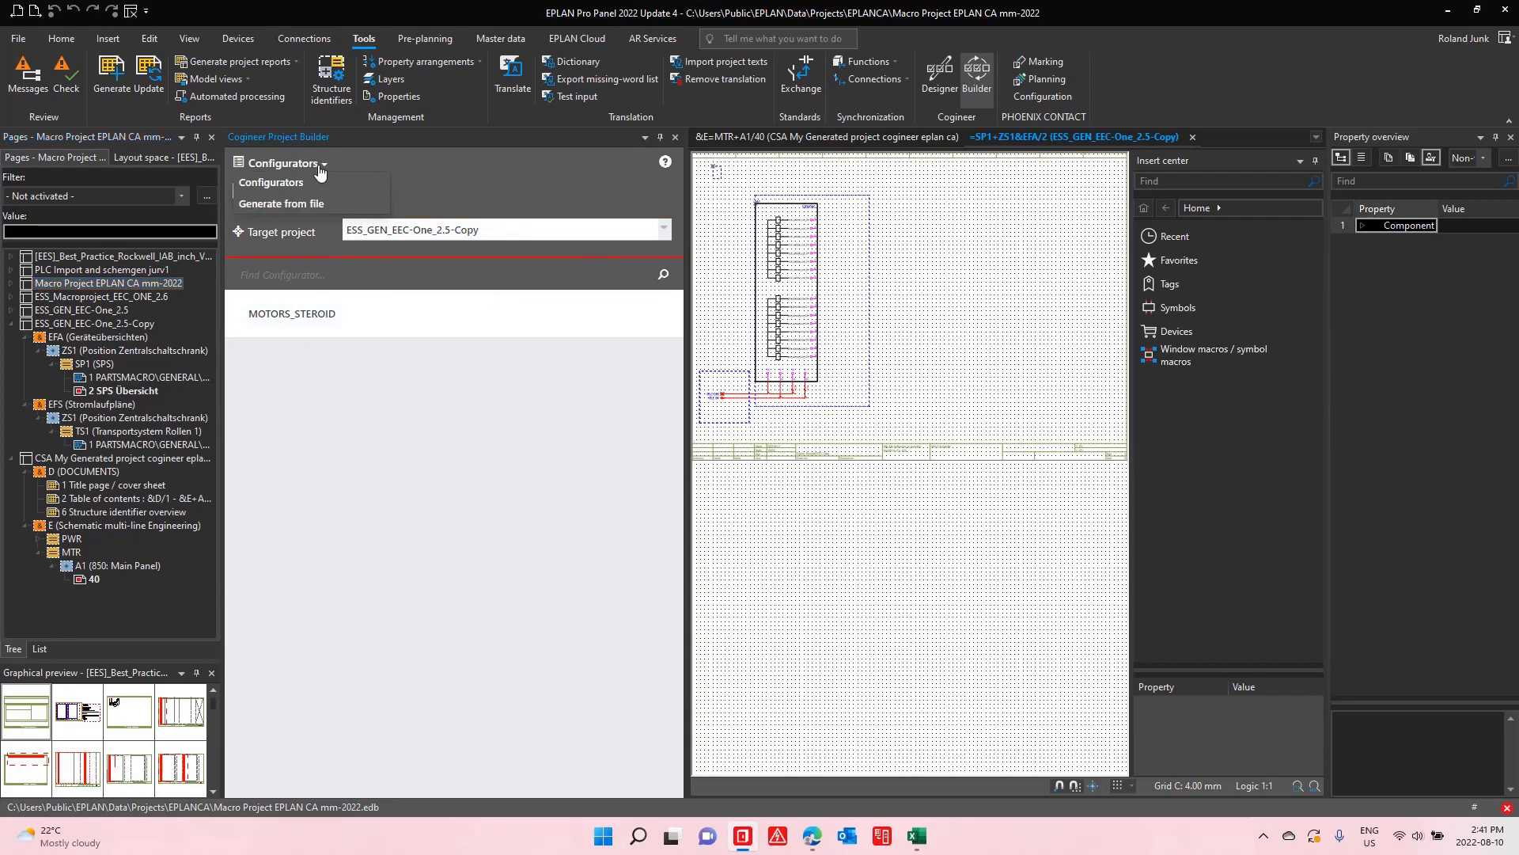
click(295, 191)
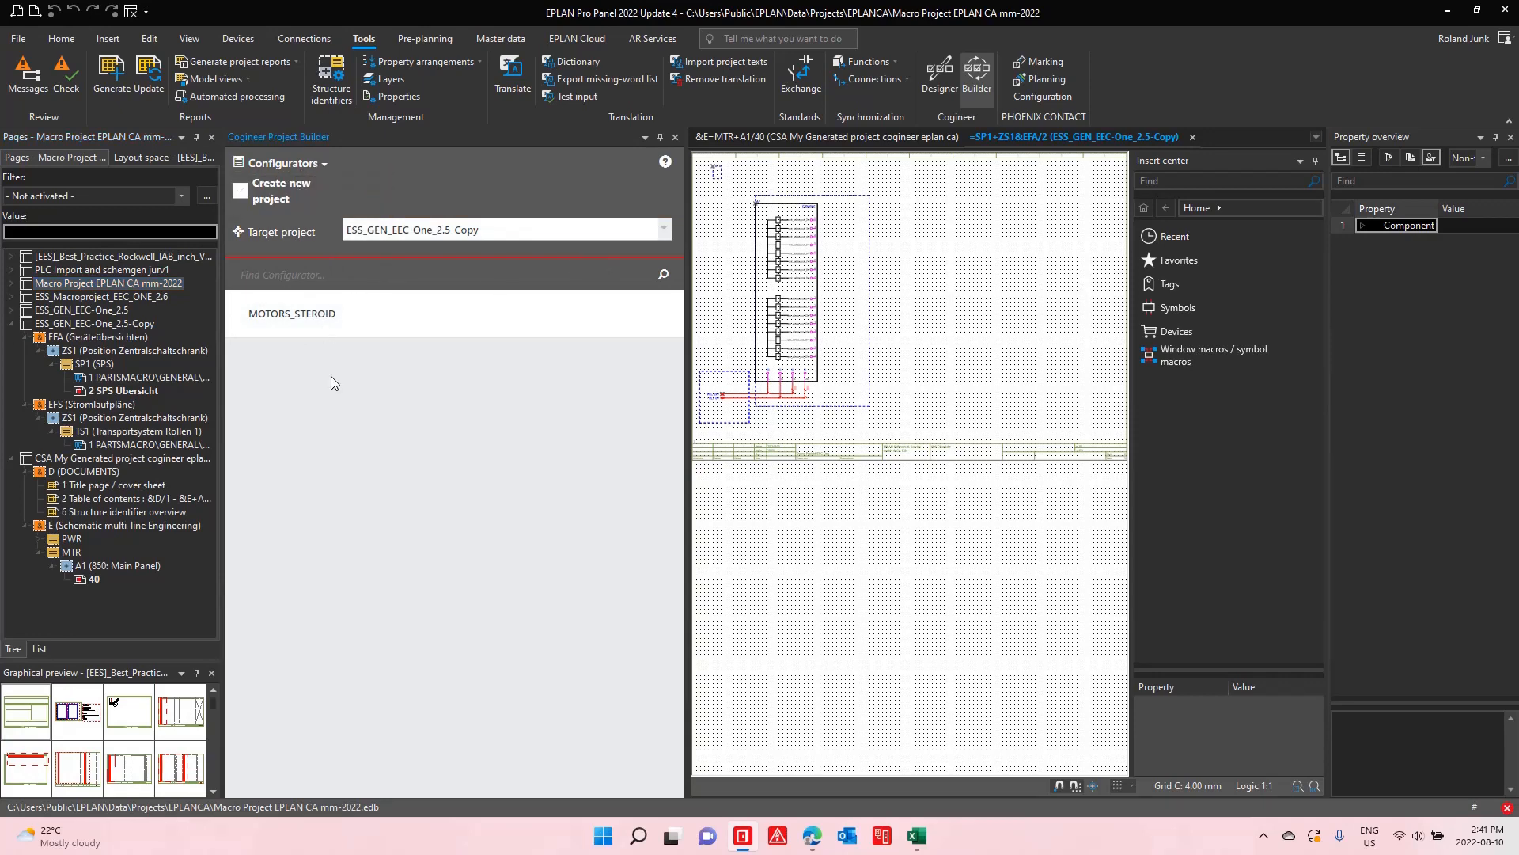
click(309, 315)
click(304, 279)
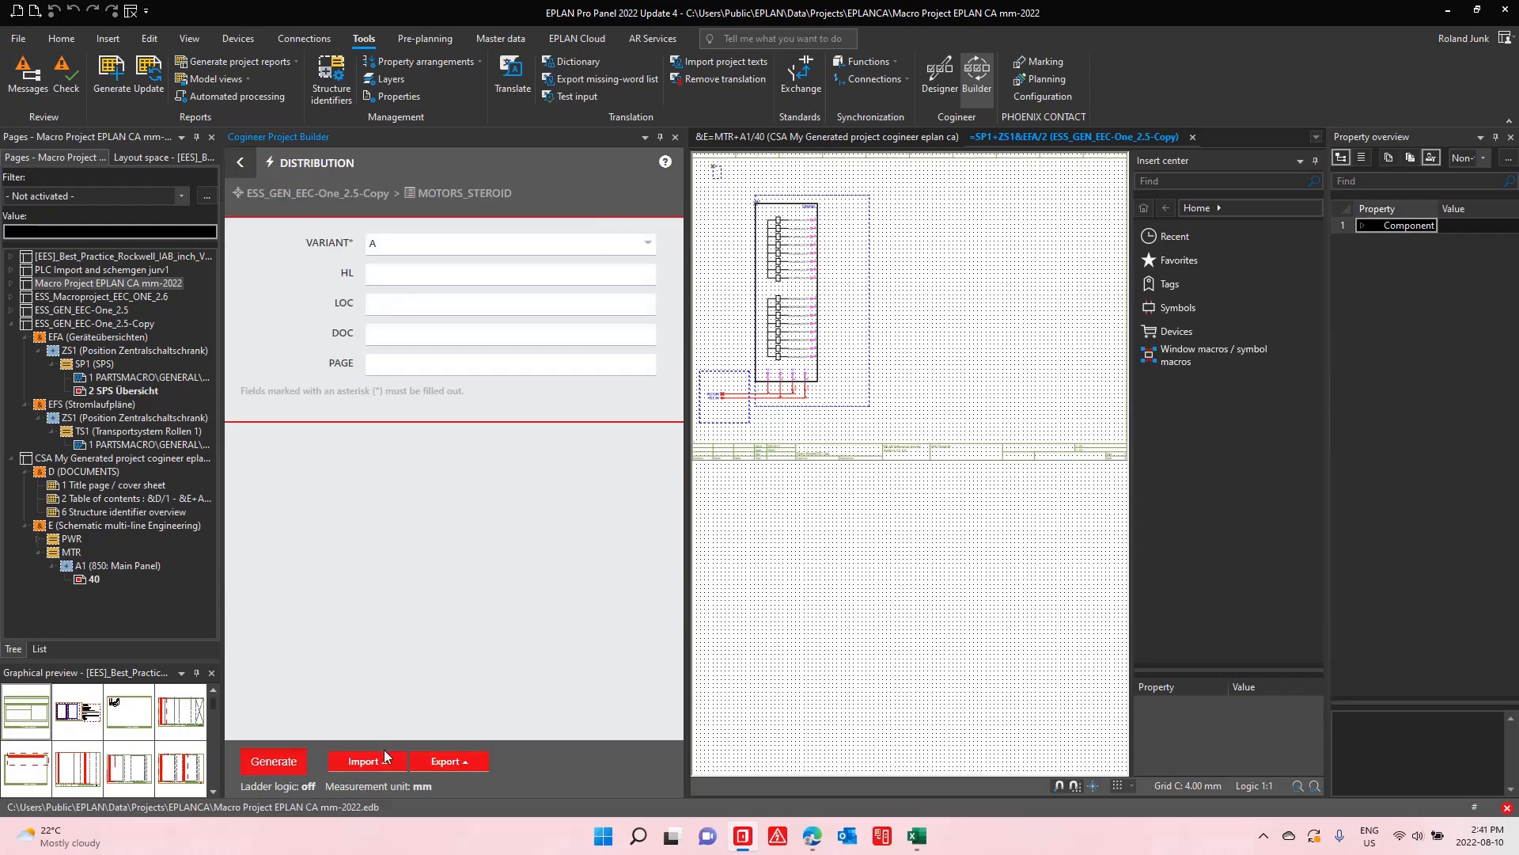
Step: Set the distribution's variant to S, HL to PWR, LOC to A1, DOC to E and PAGE to 10
click(380, 252)
click(384, 286)
click(393, 279)
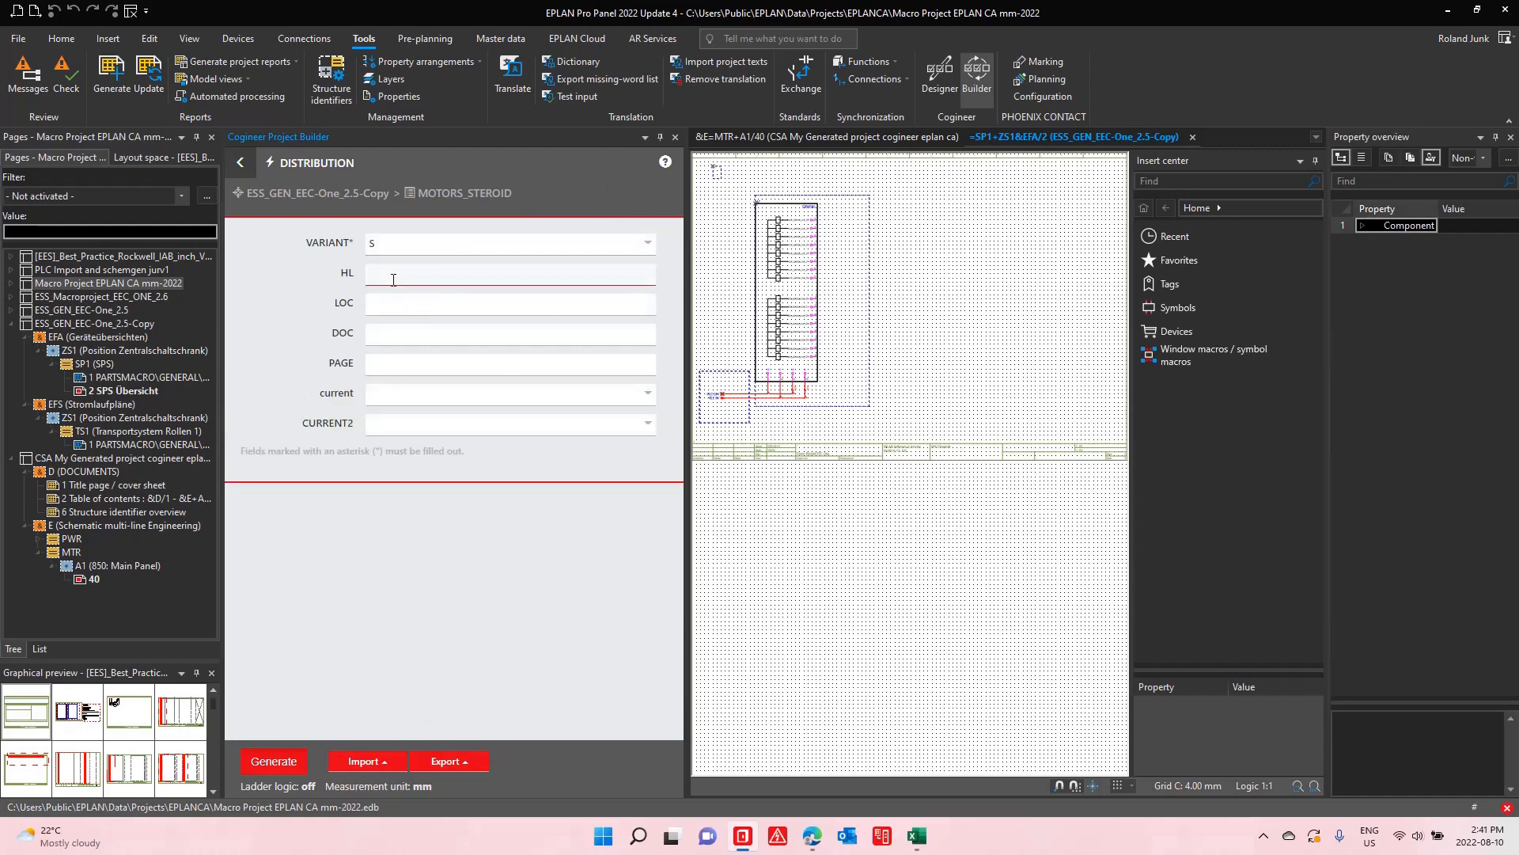
text(PWR)
click(390, 303)
text(A1)
click(405, 342)
text(E)
click(409, 362)
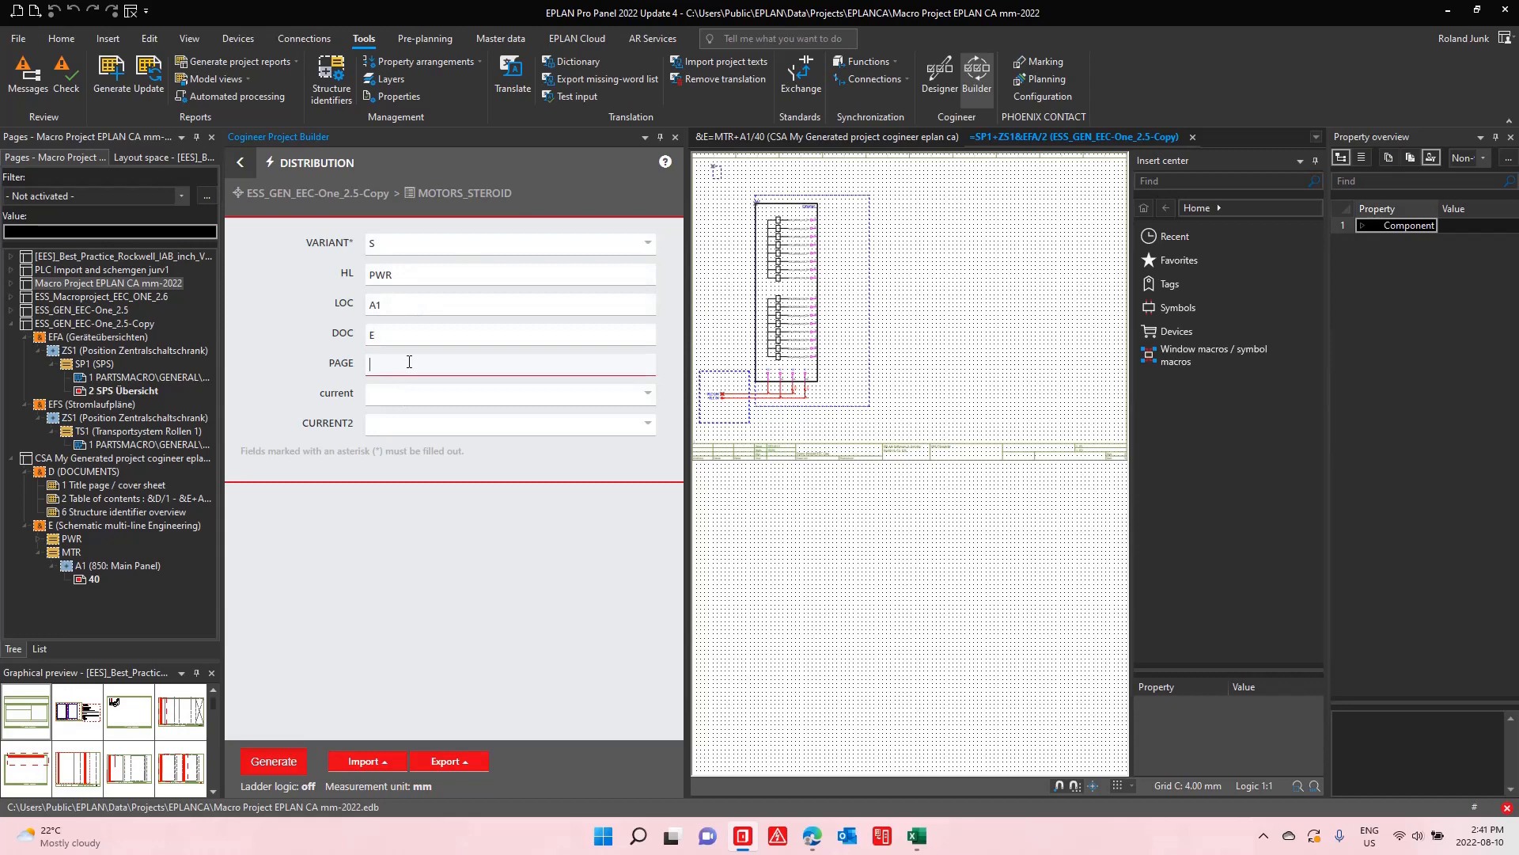
text(10)
Step: Set the distribution's current to 5 A and CURRENT2 to 4 A
click(646, 393)
click(402, 525)
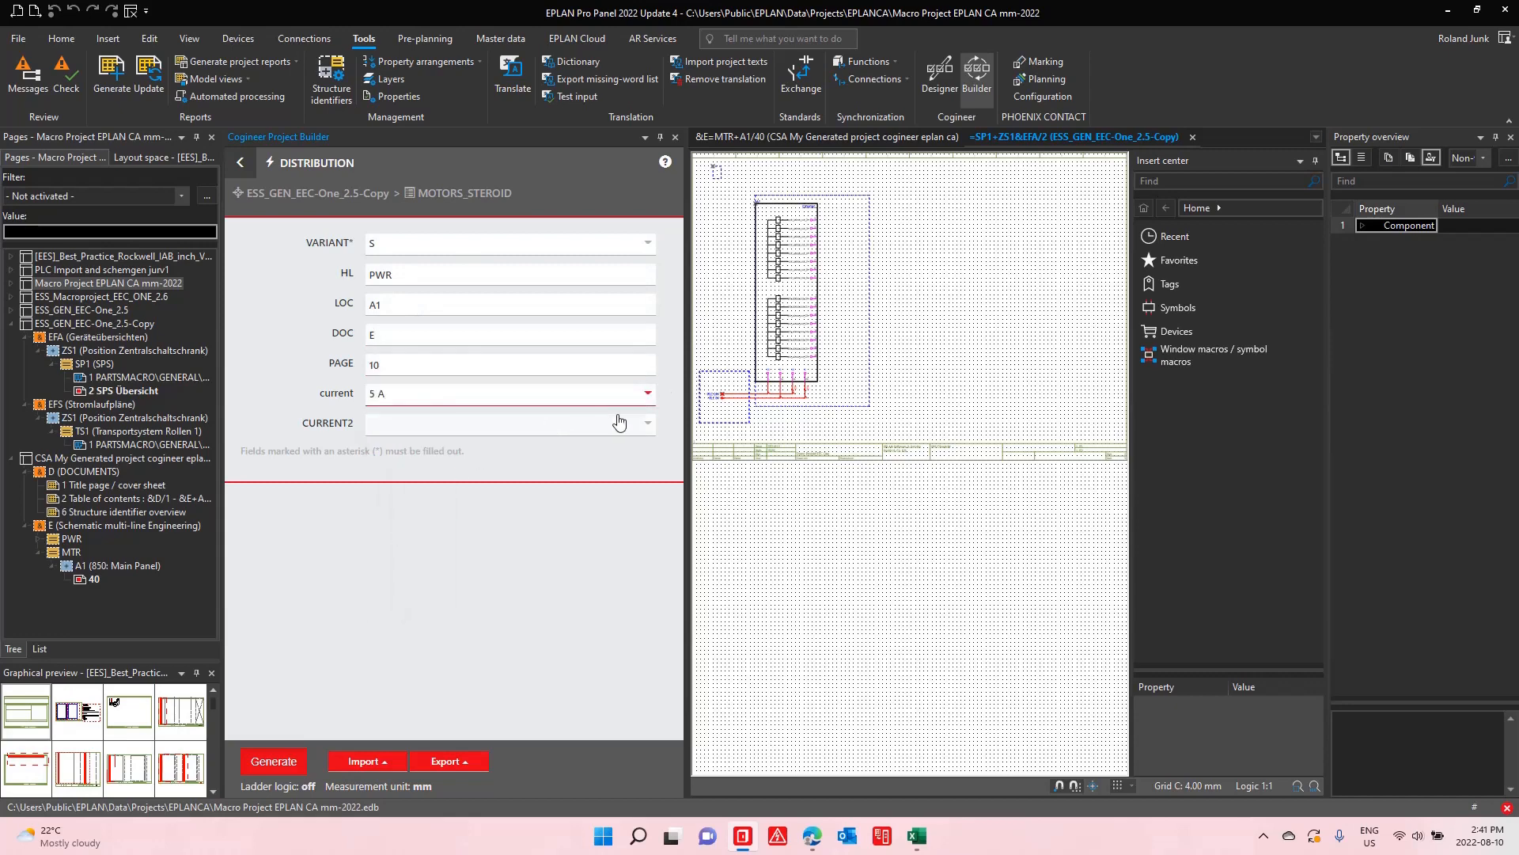
click(634, 423)
click(407, 536)
Step: Export the distribution configuration as the XLSX file DISTRIBUTION.xlsx in the Downloads folder
click(448, 764)
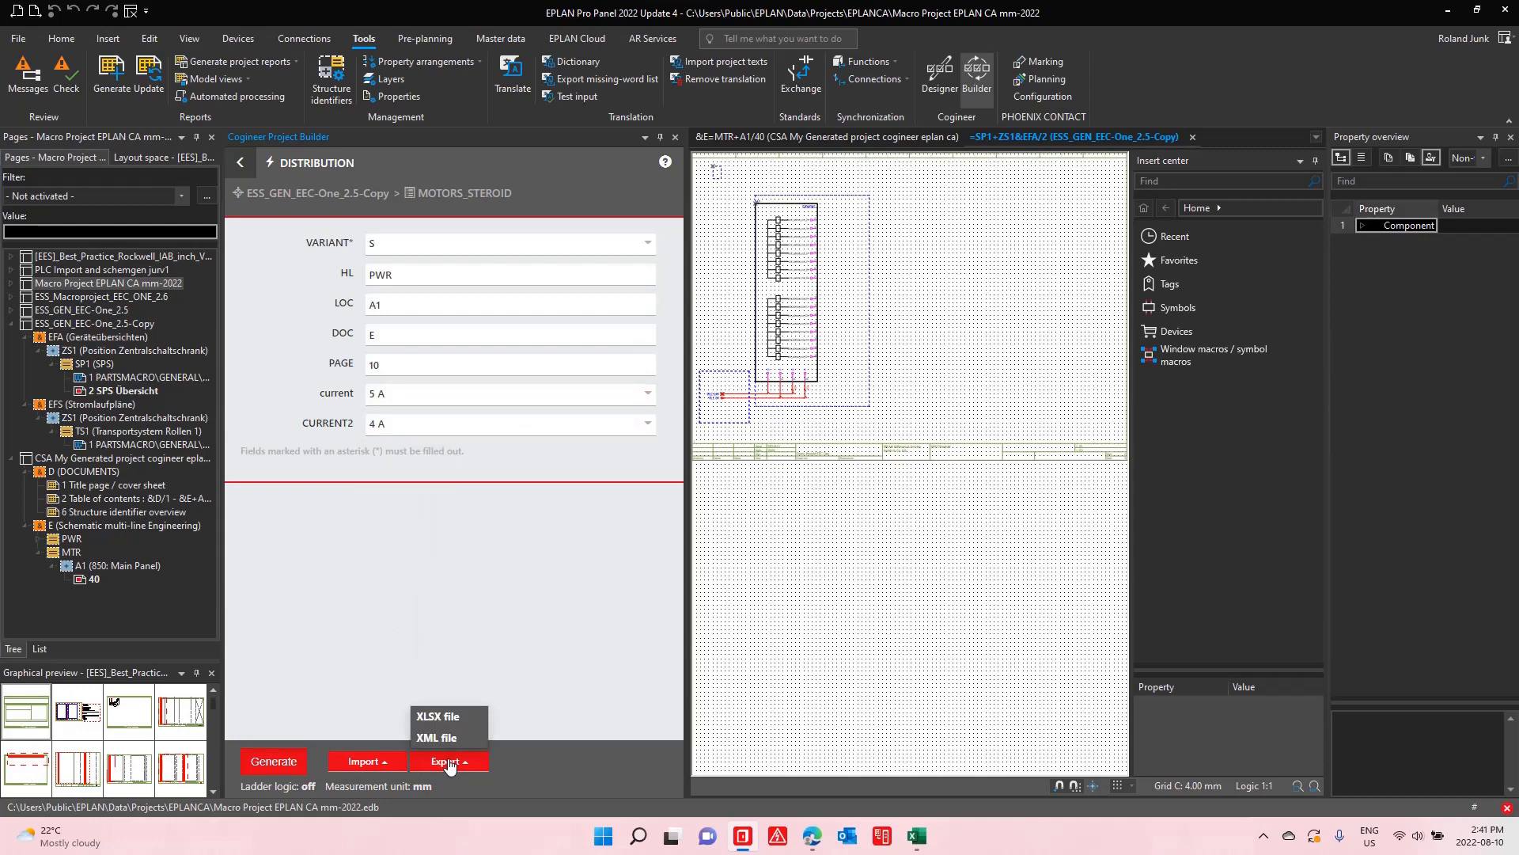
click(440, 717)
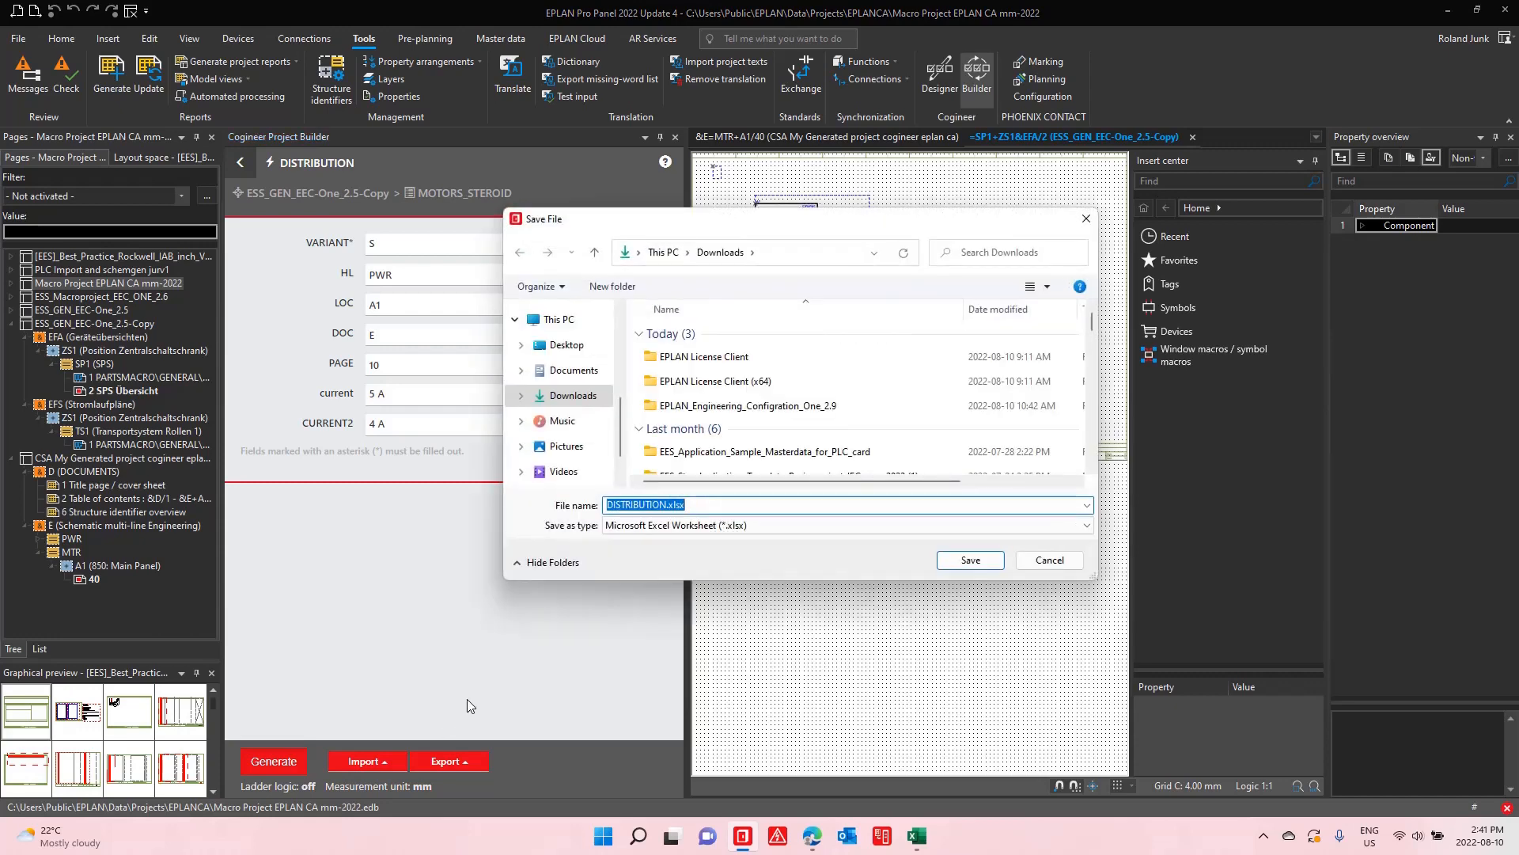
click(978, 560)
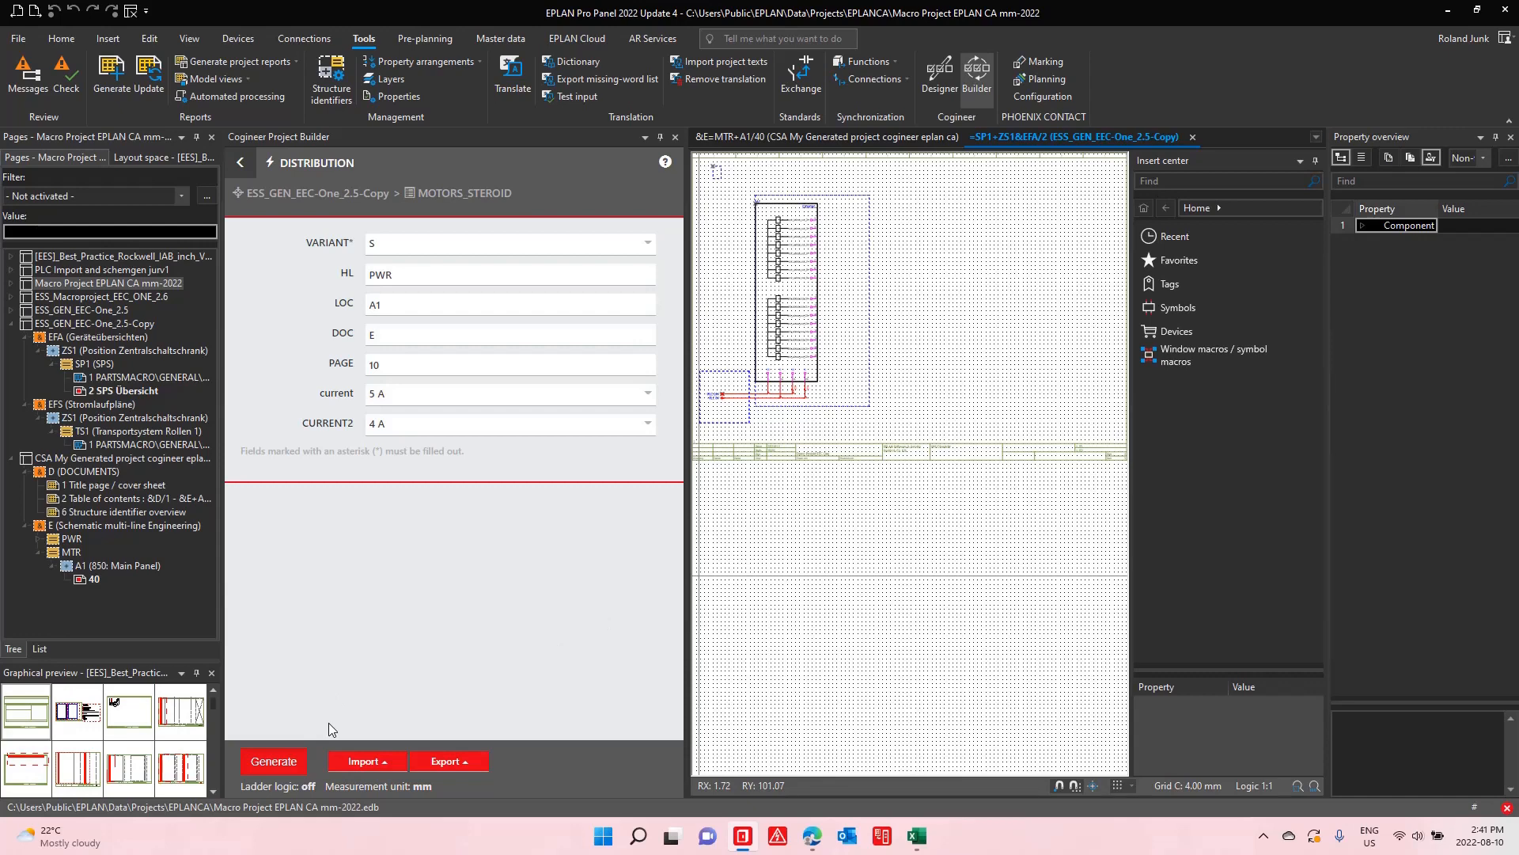
Step: View the EPLAN Cogineer product page in Microsoft Edge, and return to EPLAN Pro Panel
key(alt+Tab)
key(alt+Tab)
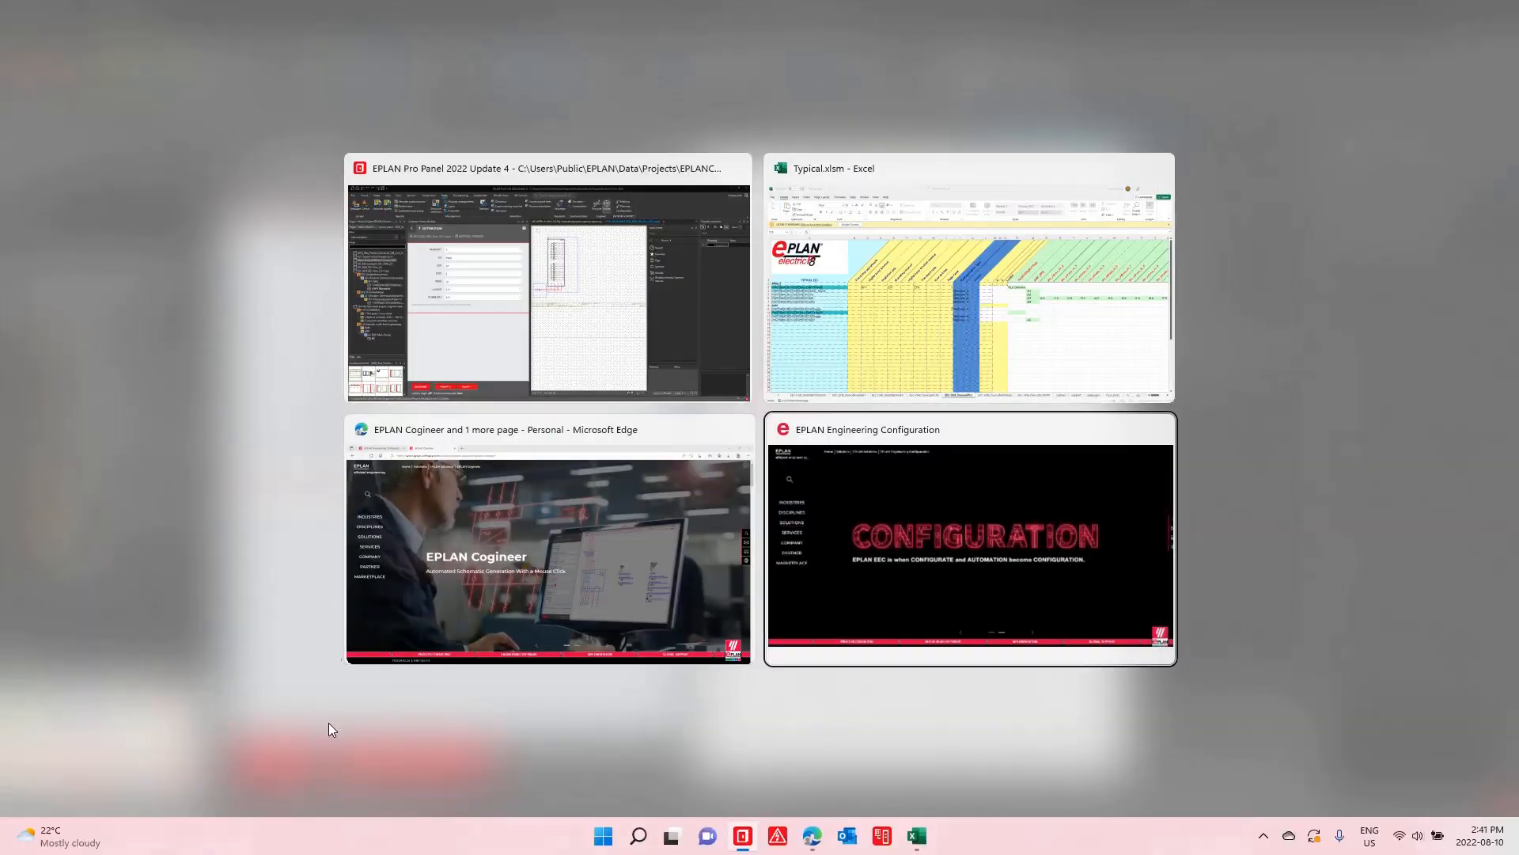
key(alt+Tab)
click(378, 13)
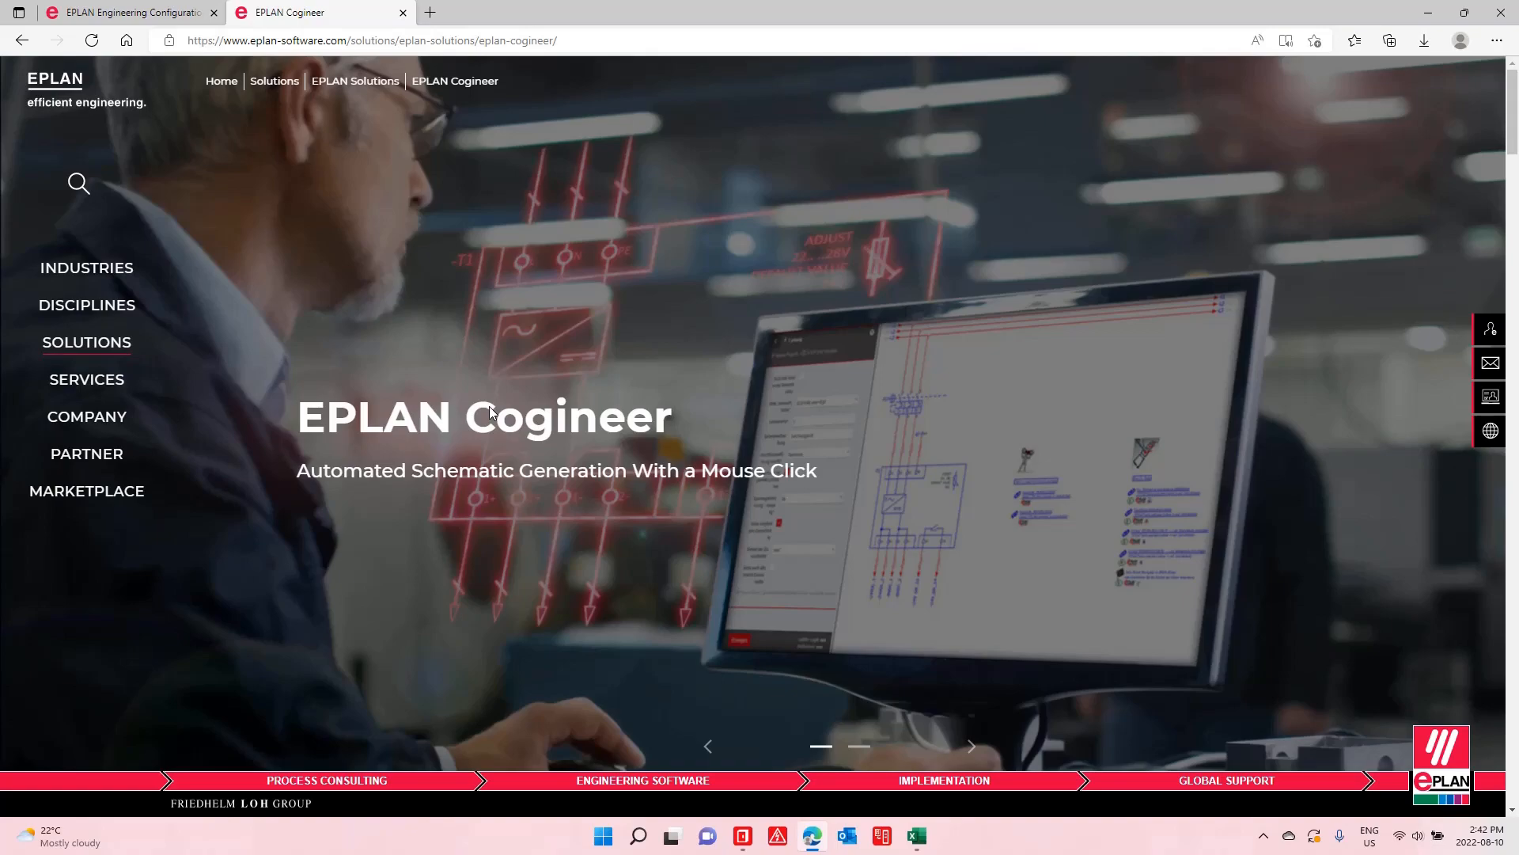
key(alt+Tab)
key(alt+Tab)
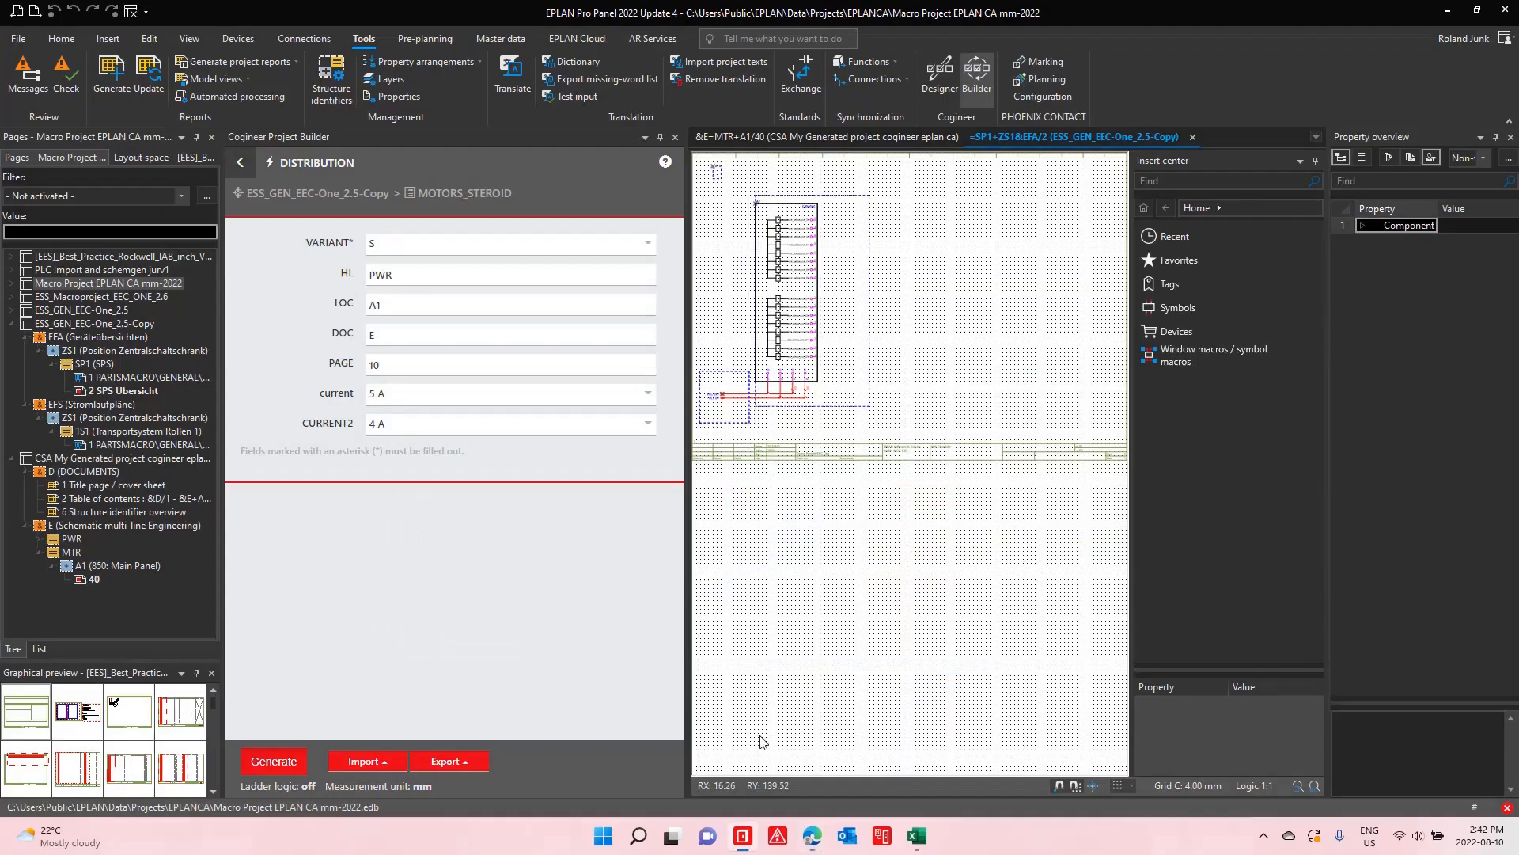